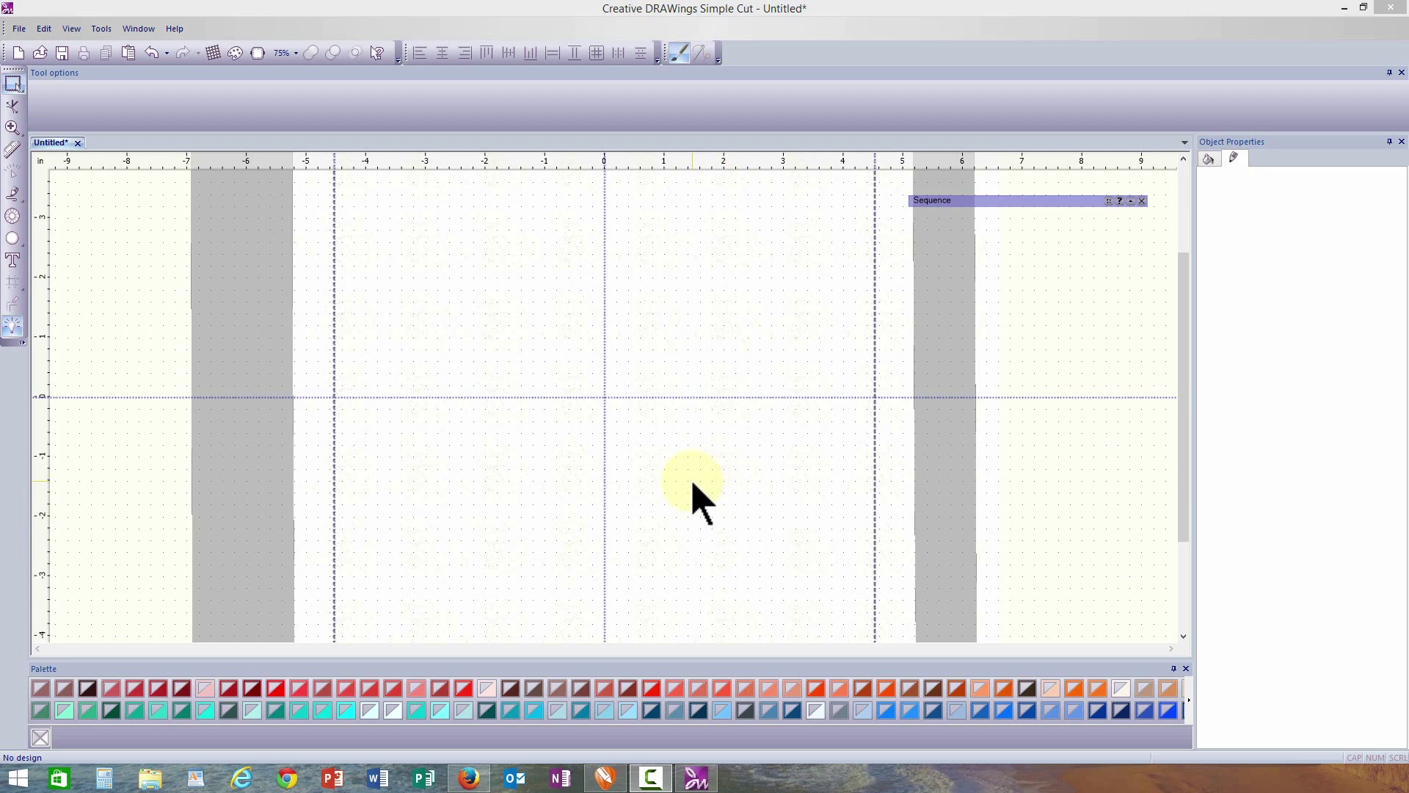
Paste the copied fern shape, about 4.00" by 6.58", onto the empty canvas.
right_click(704, 478)
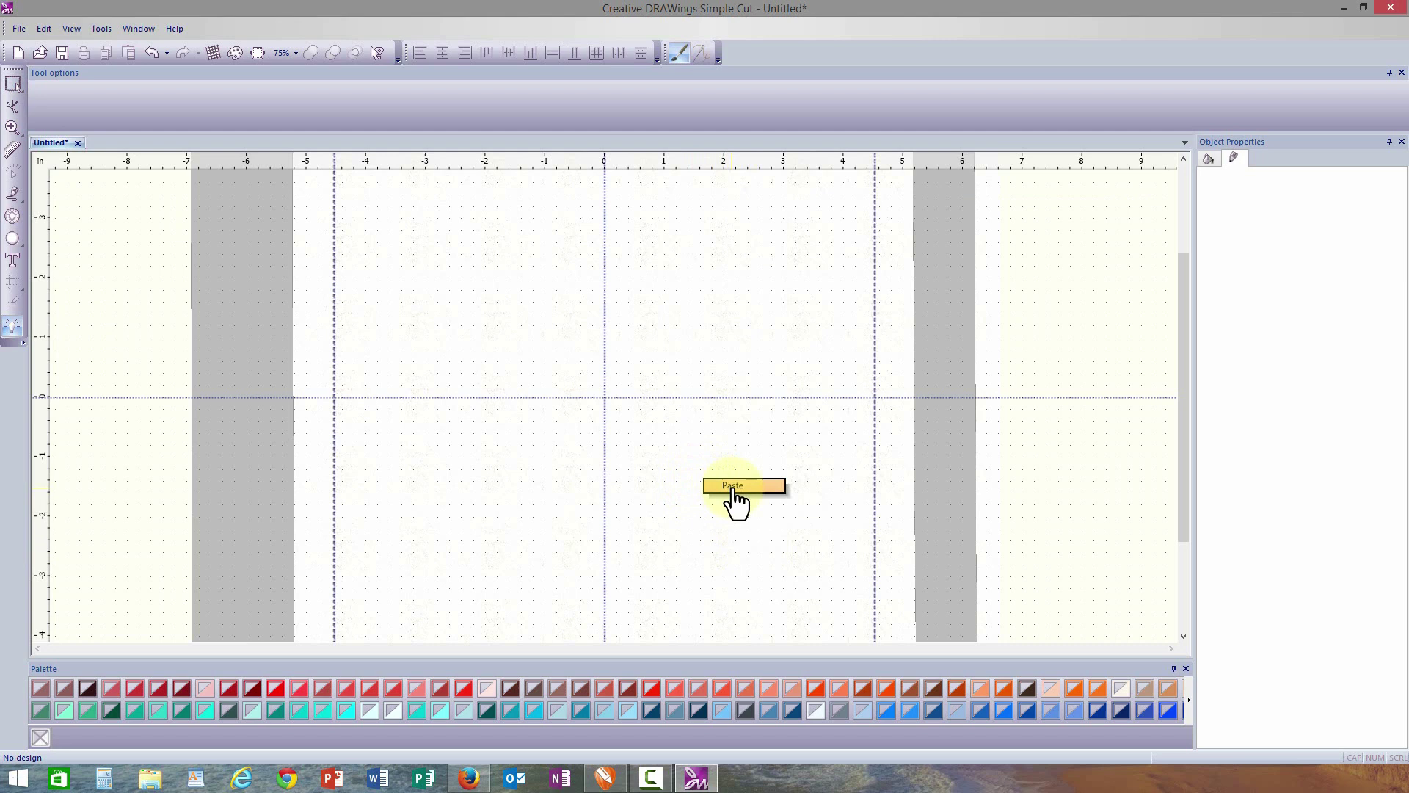
click(736, 488)
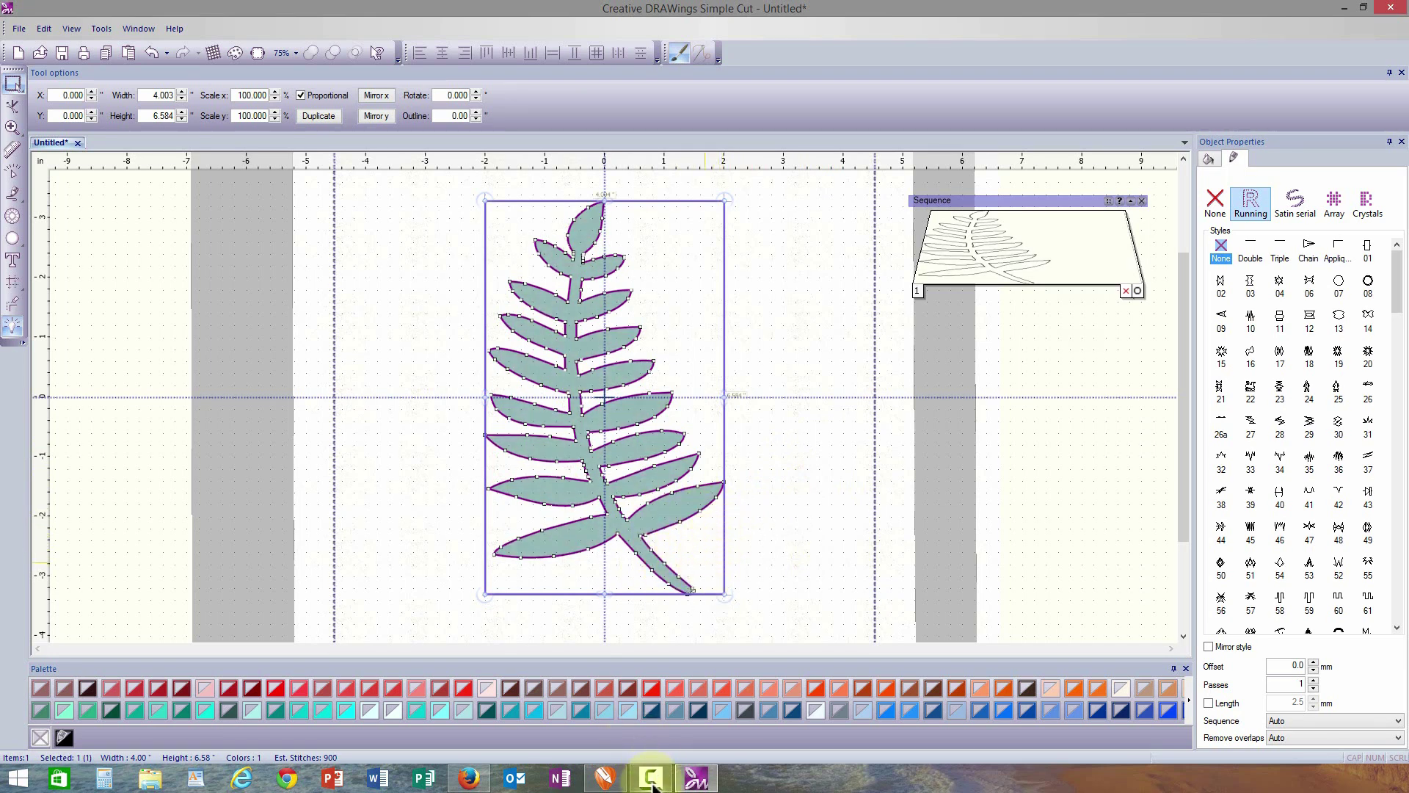
Review the Raster vs Vector article in Firefox, then switch to the Google Images 'paw' tab.
click(479, 782)
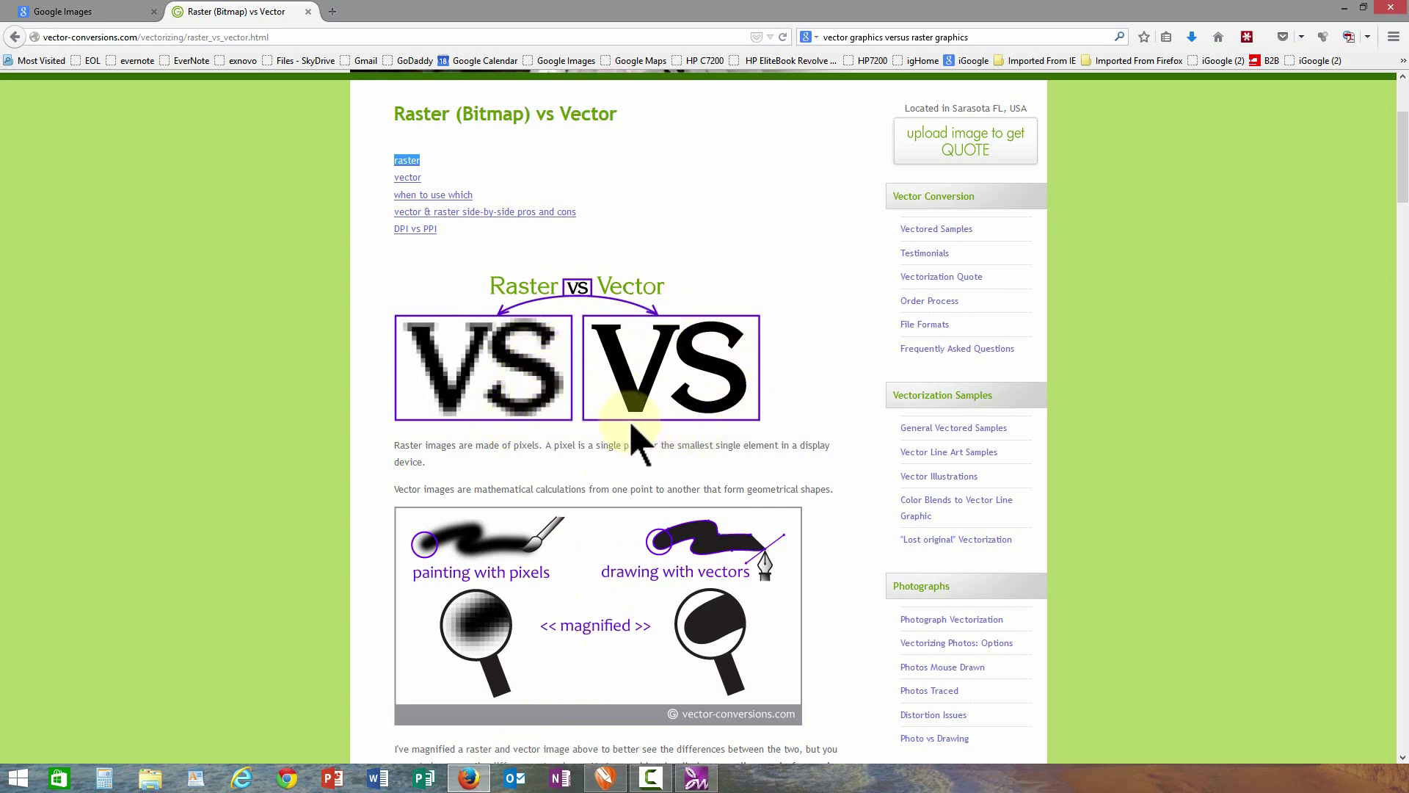
click(730, 399)
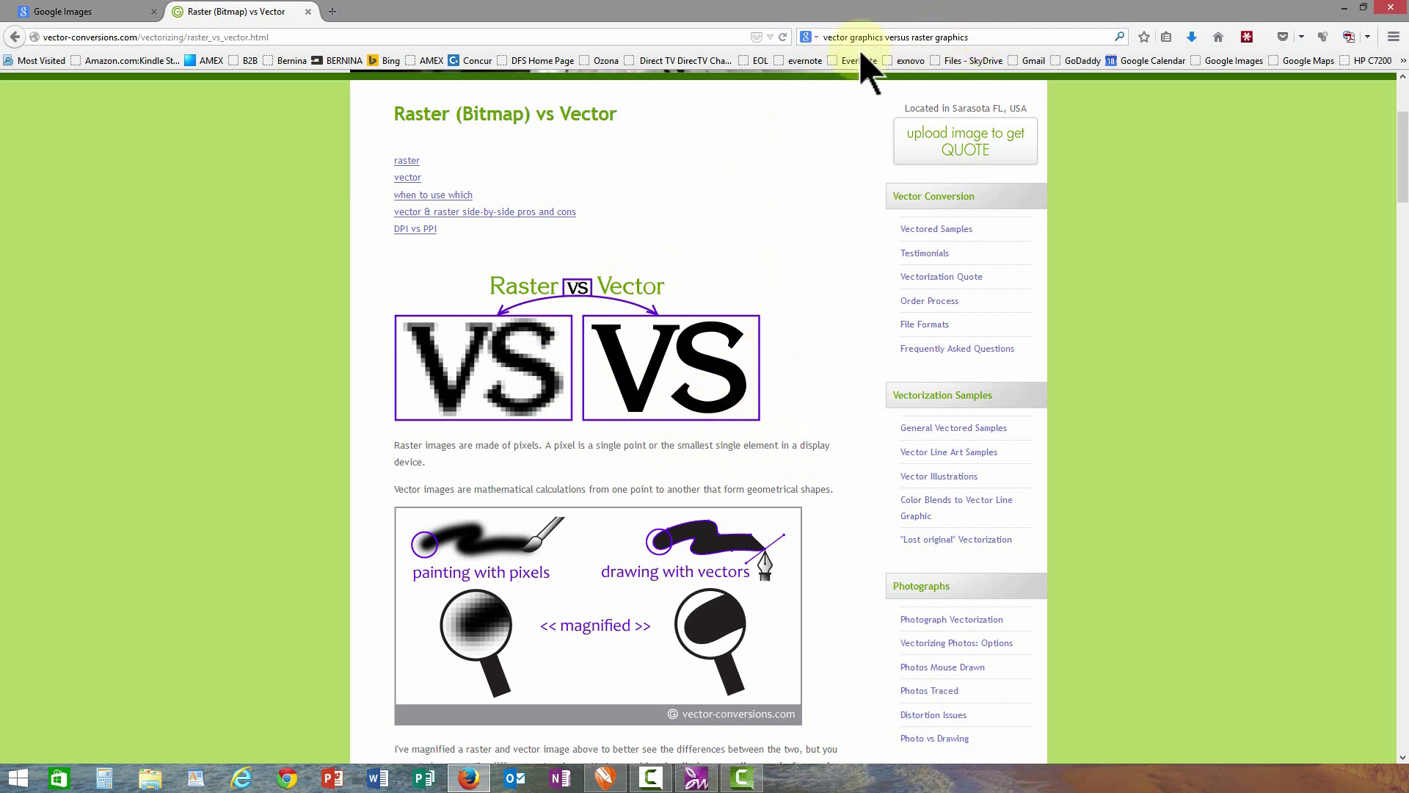
key(ctrl+shift+Tab)
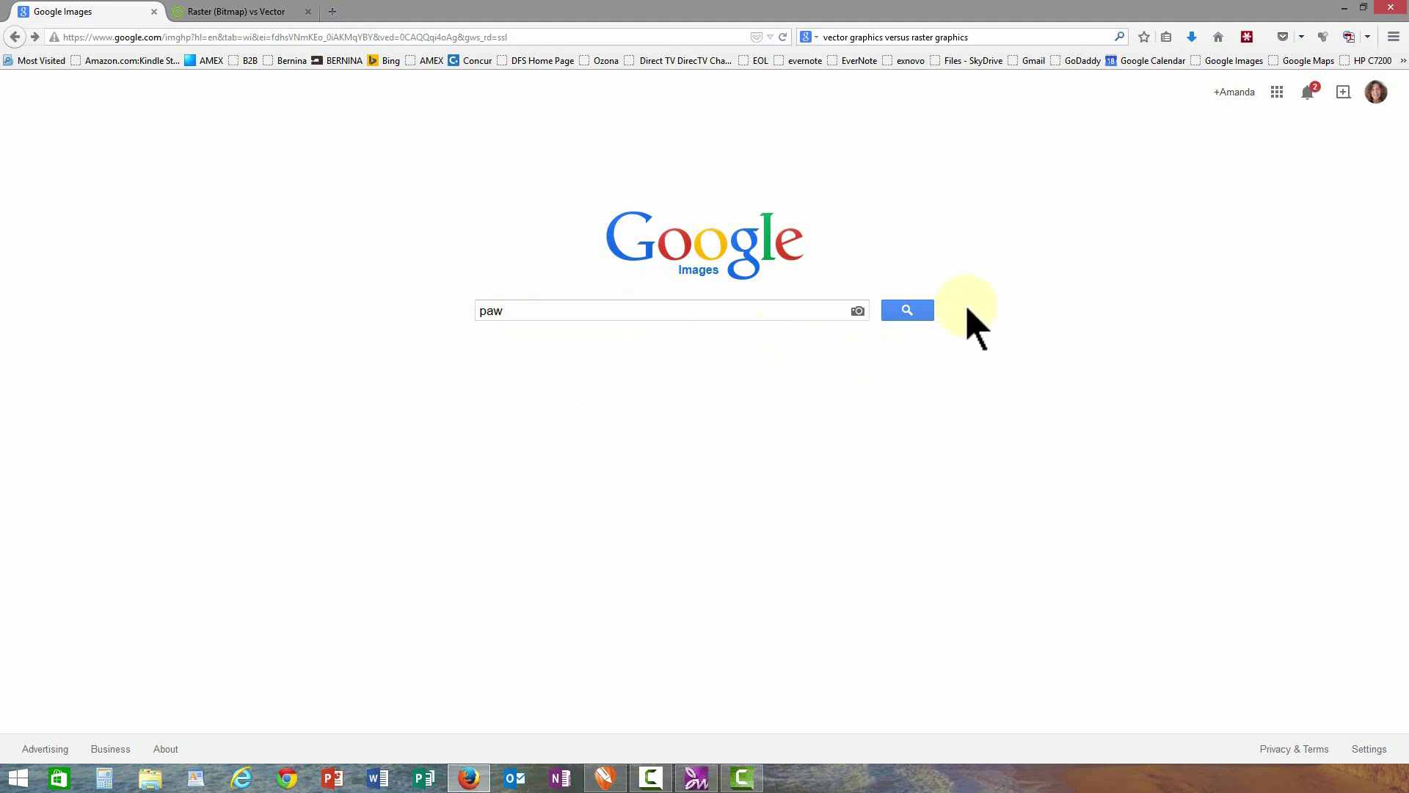
Search Google Images for 'paw' and look through the Size, Color, Type and Usage rights filters.
click(905, 315)
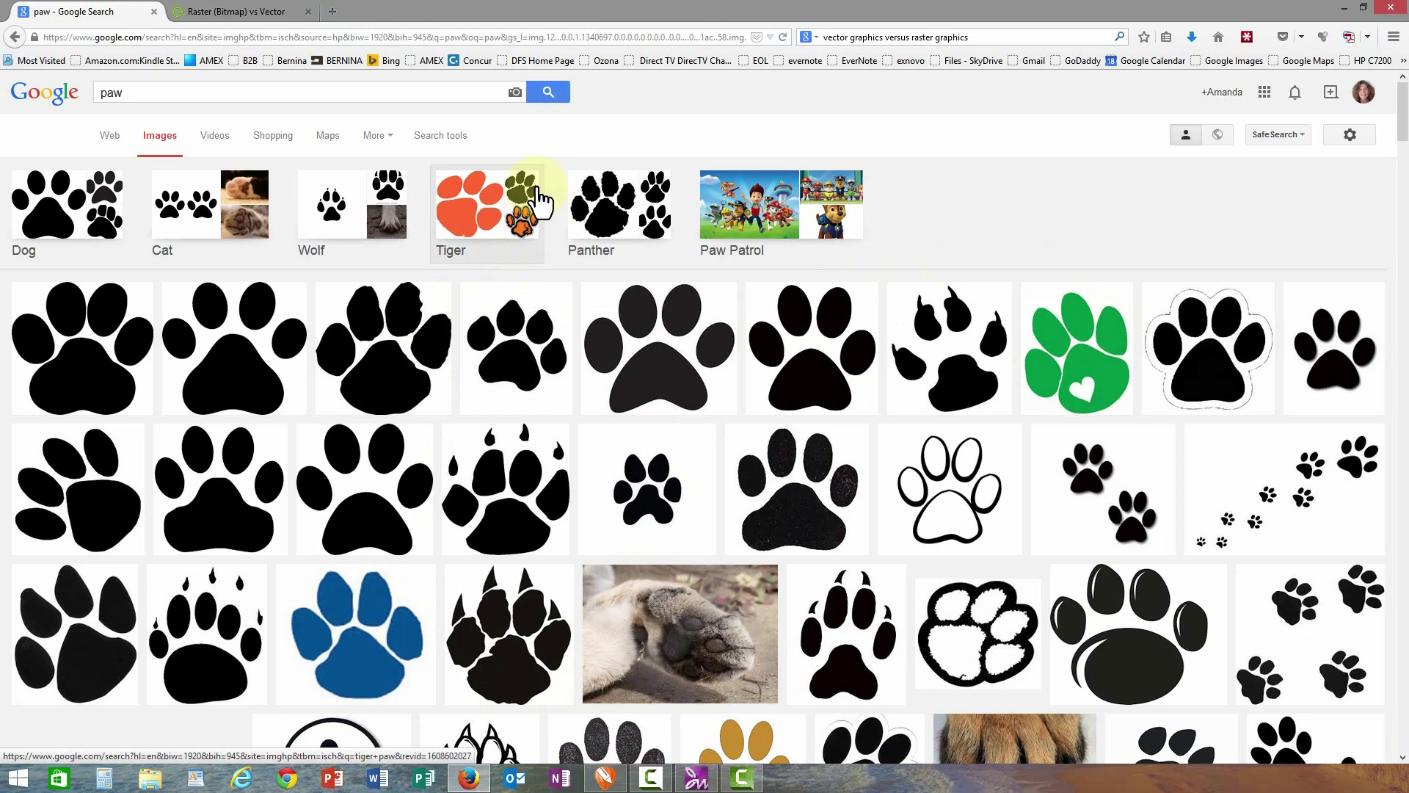
click(444, 139)
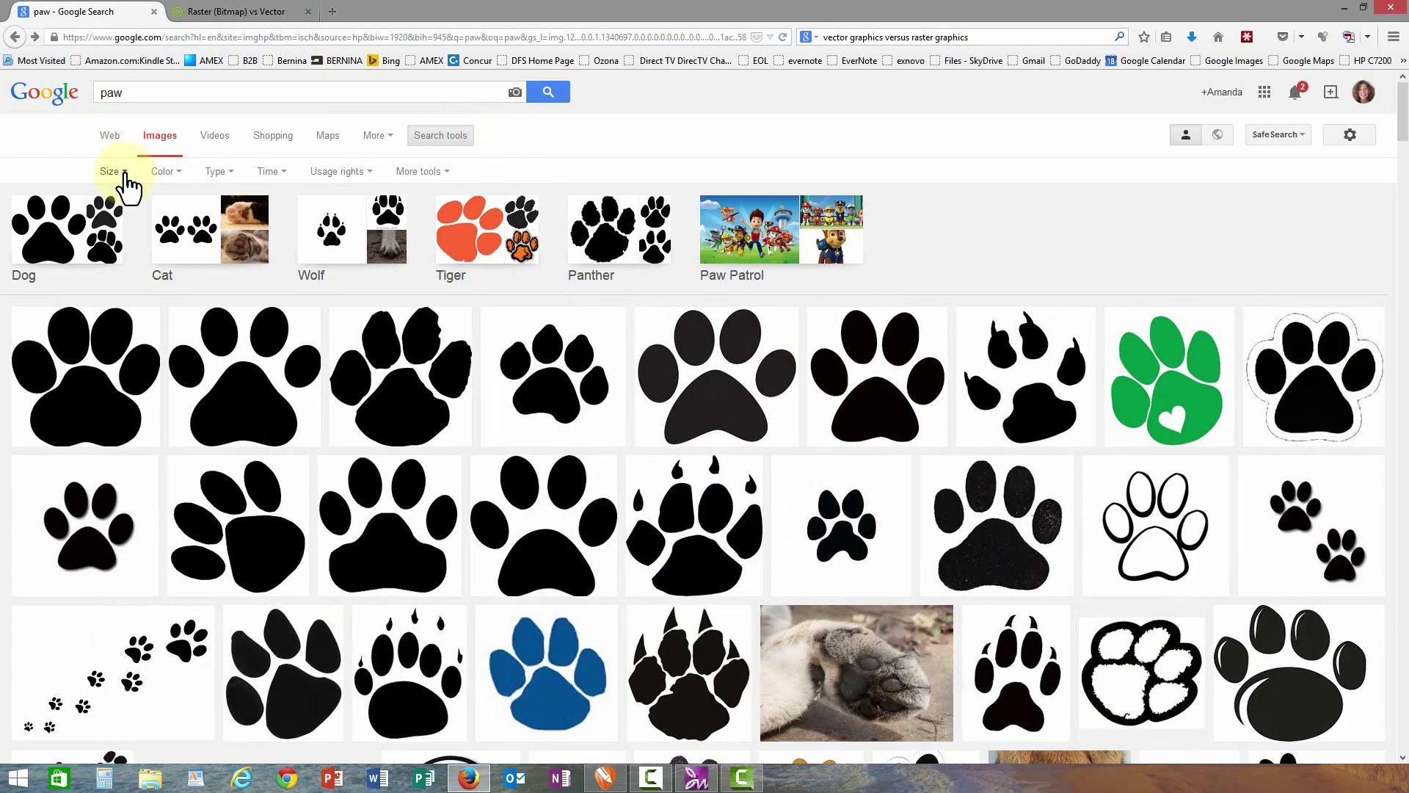
click(116, 171)
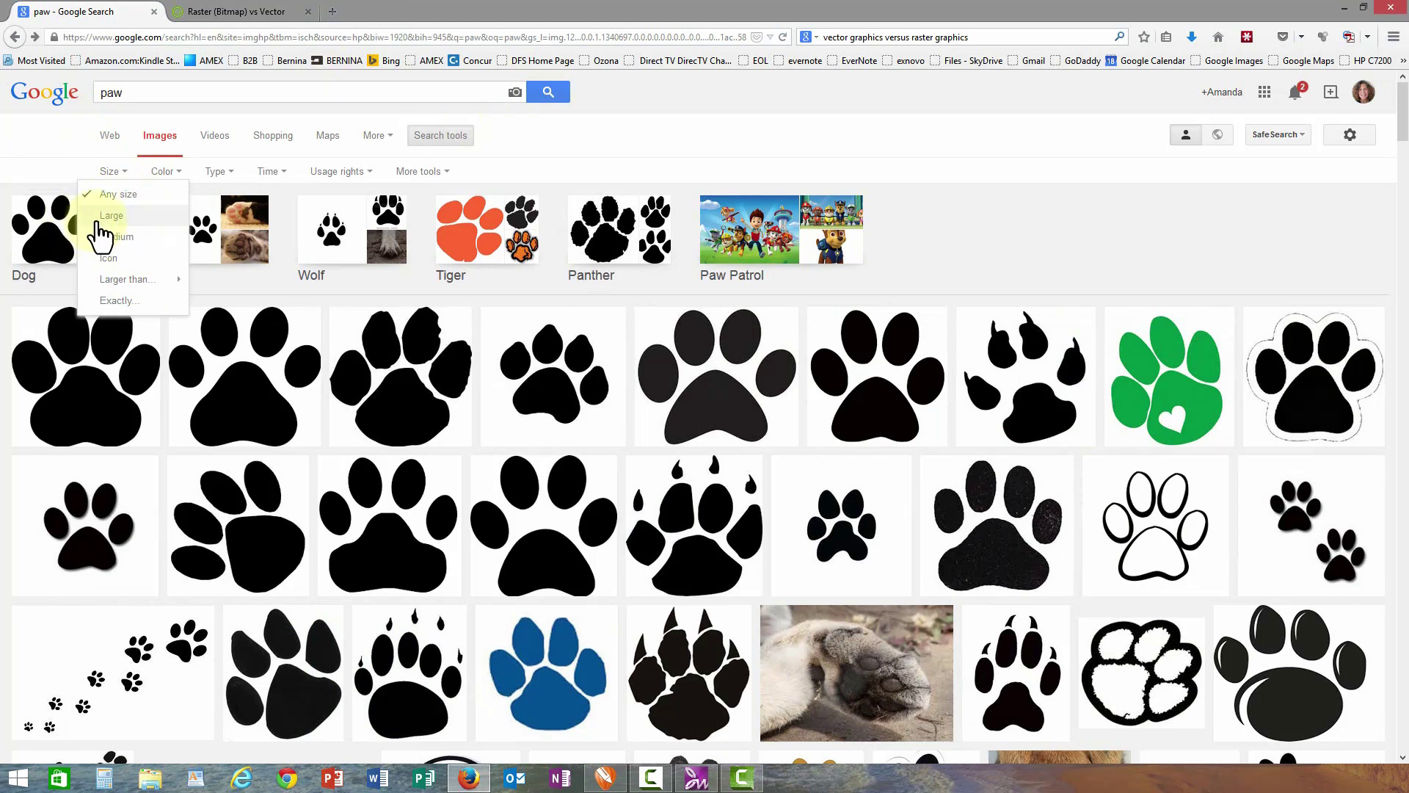
click(173, 172)
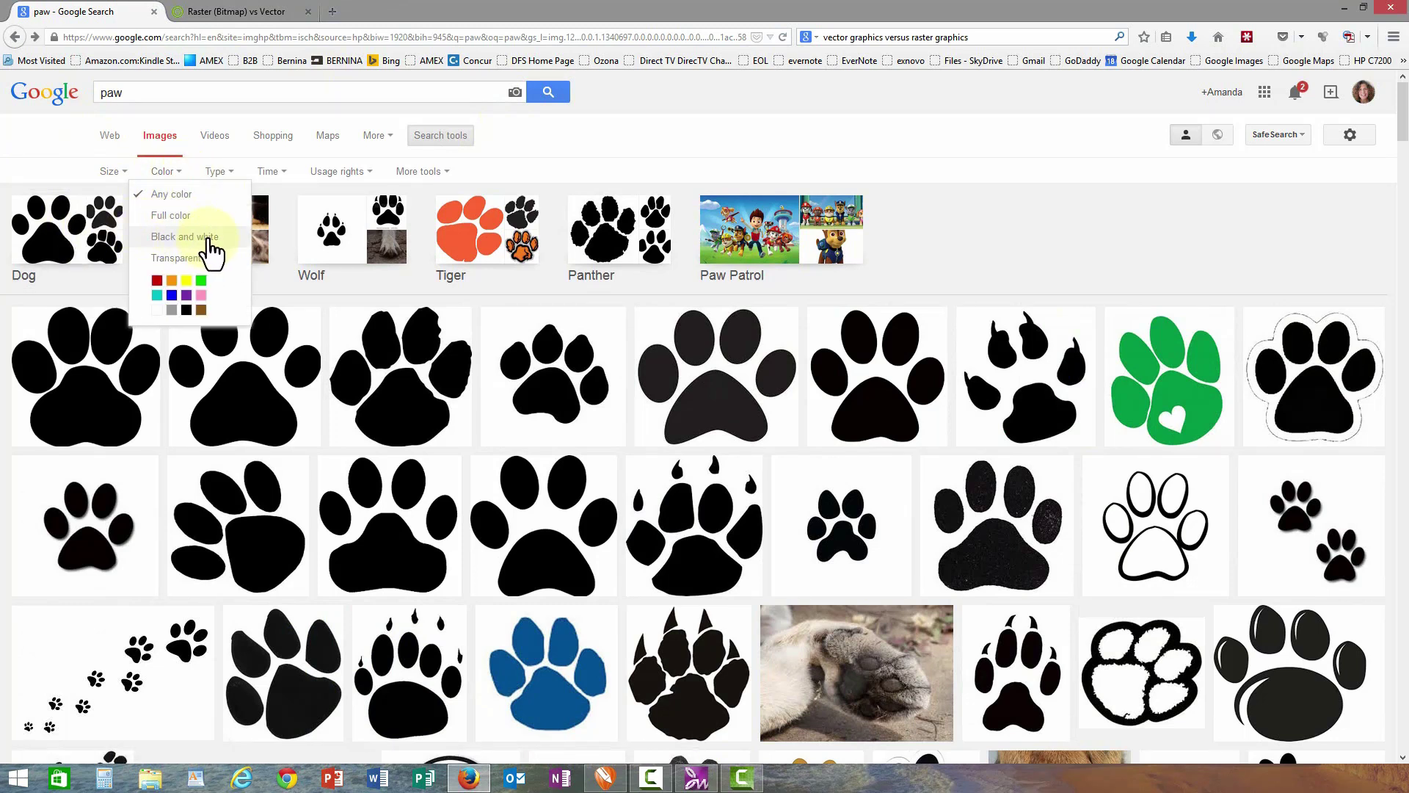
click(226, 175)
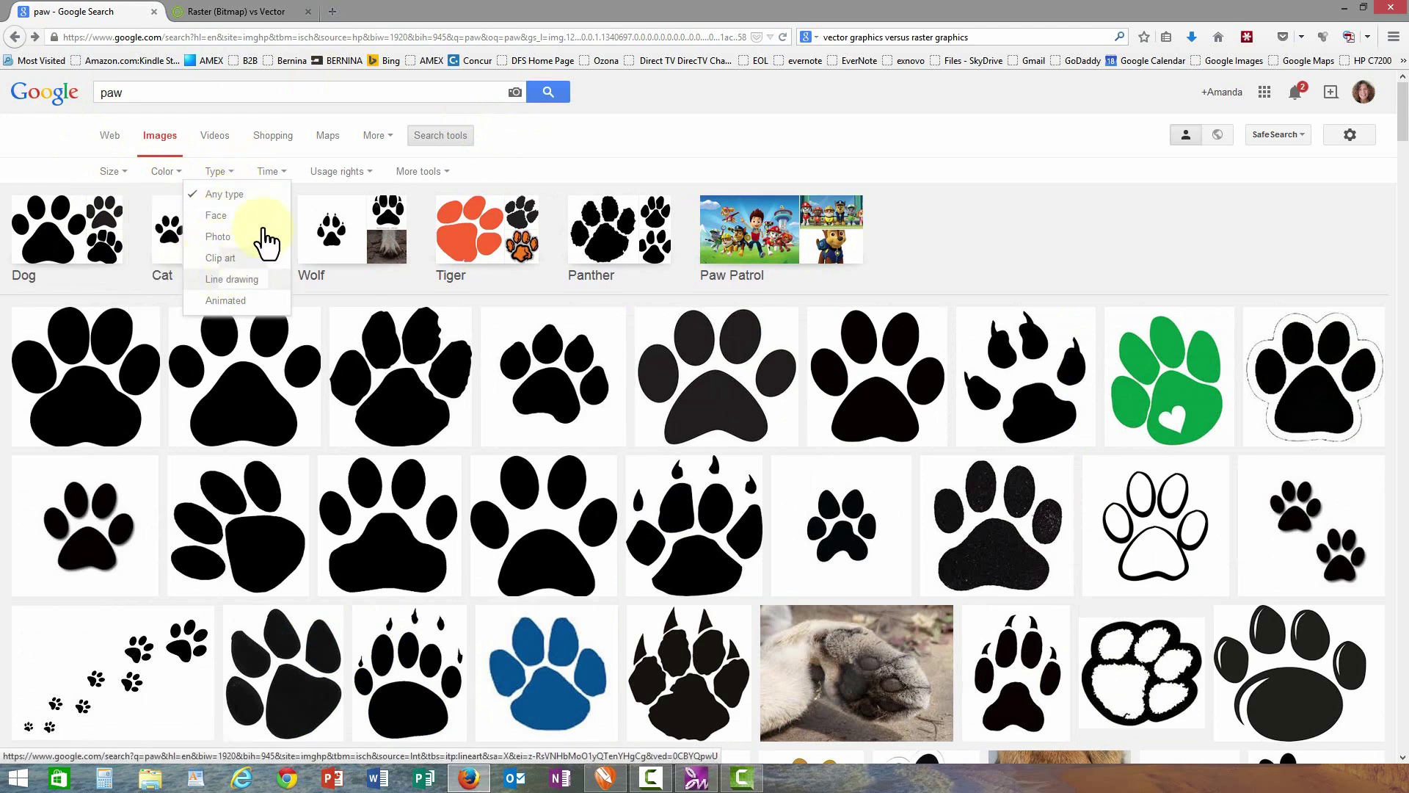
click(364, 174)
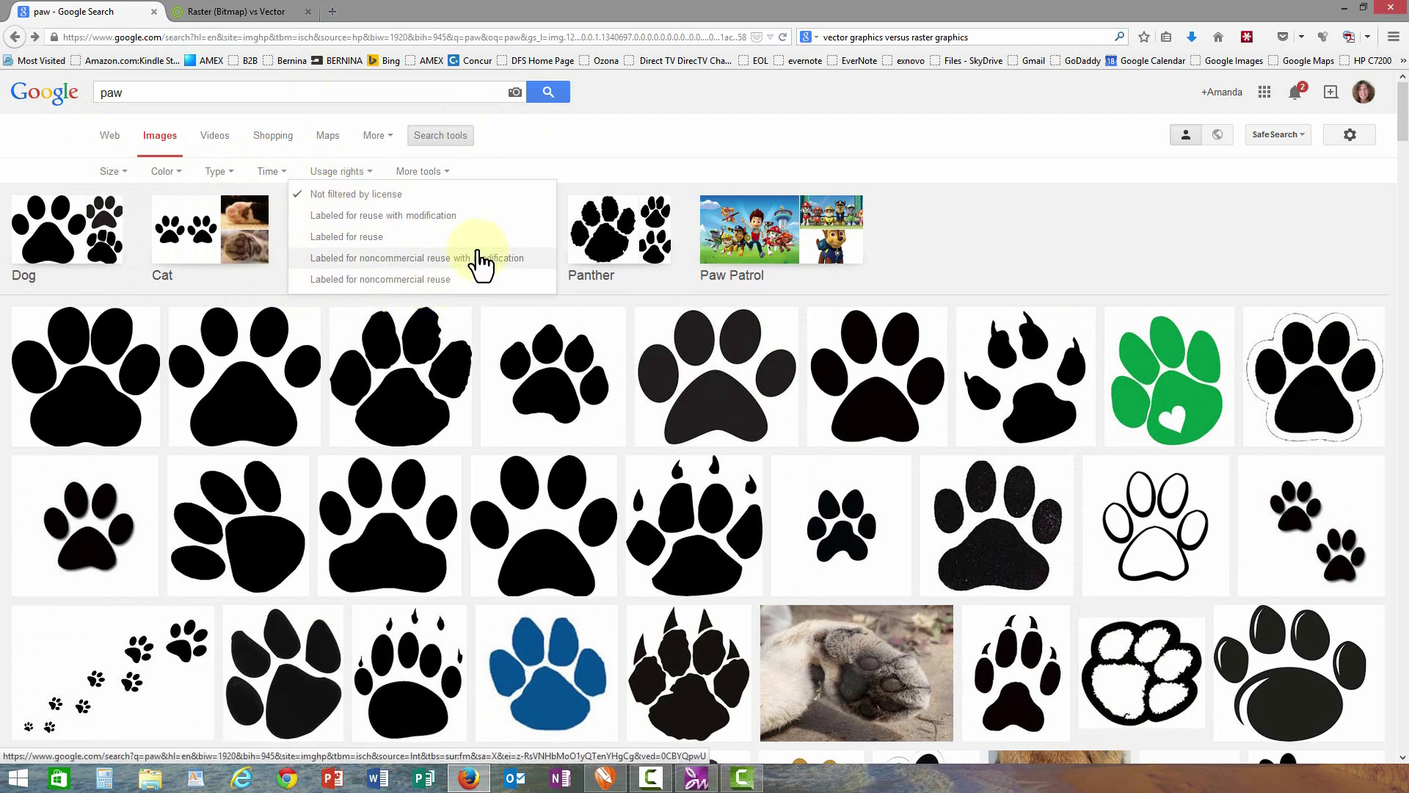
Open the Black Paw.svg Wikimedia Commons page and save its image to the Desktop as 426px-Black_Paw.svg.
click(103, 416)
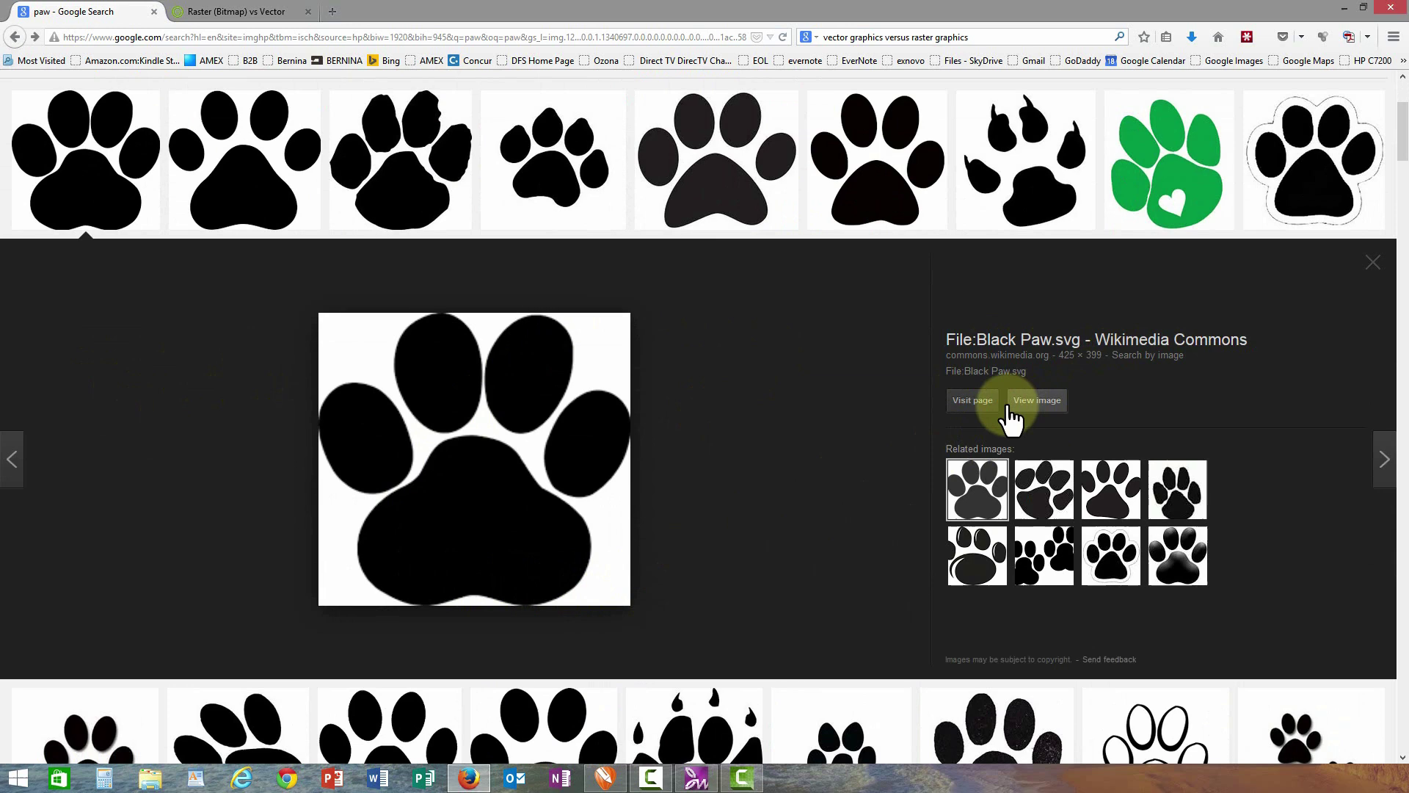
click(969, 406)
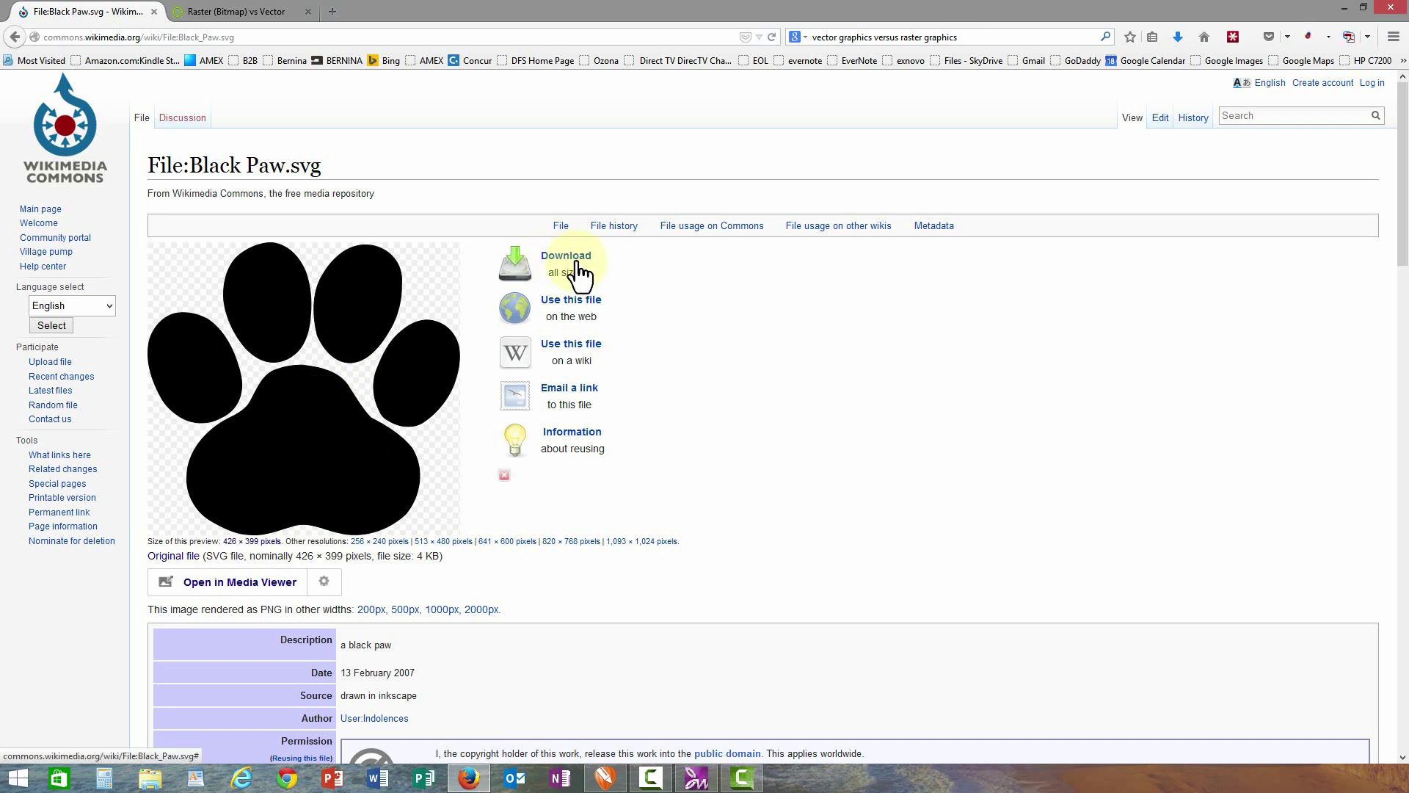
click(321, 444)
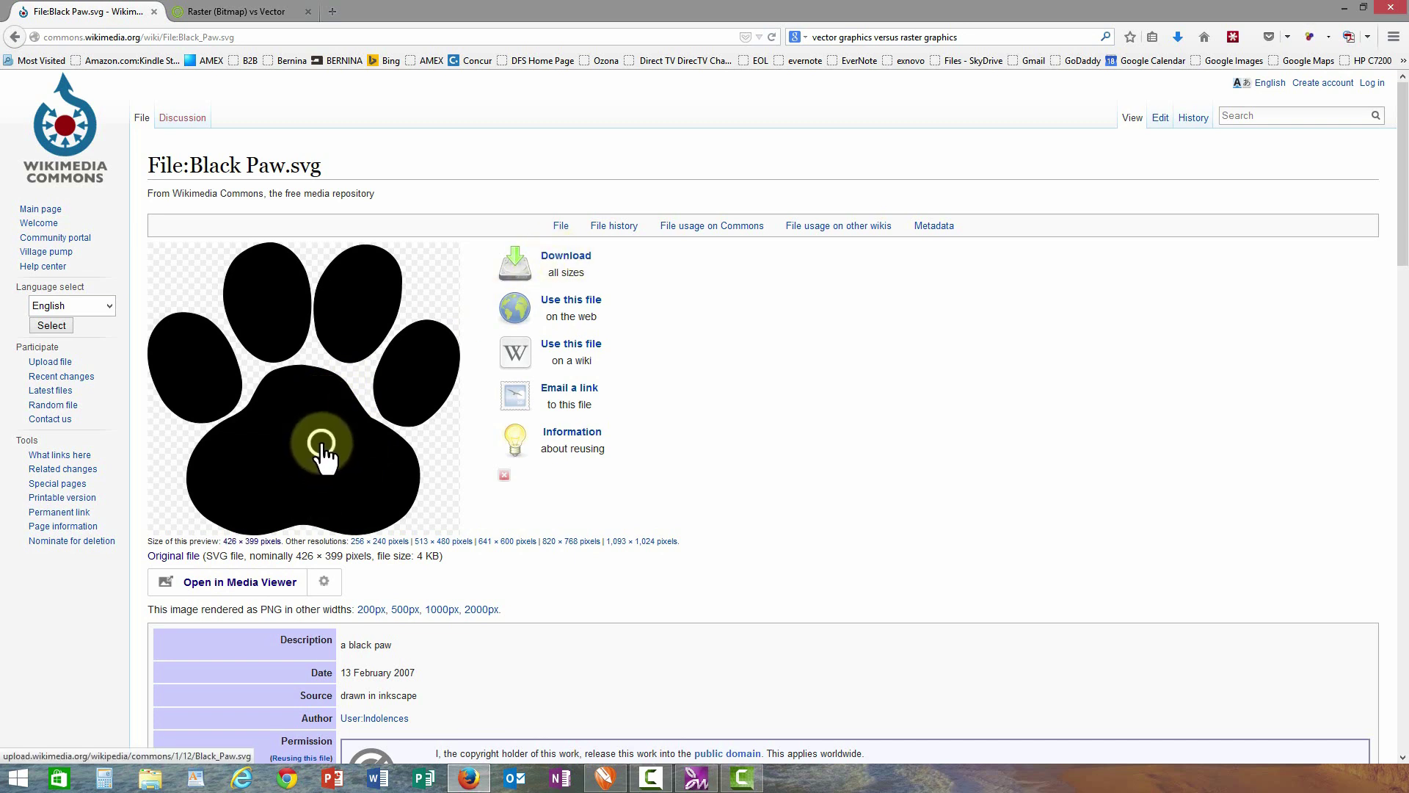
right_click(321, 443)
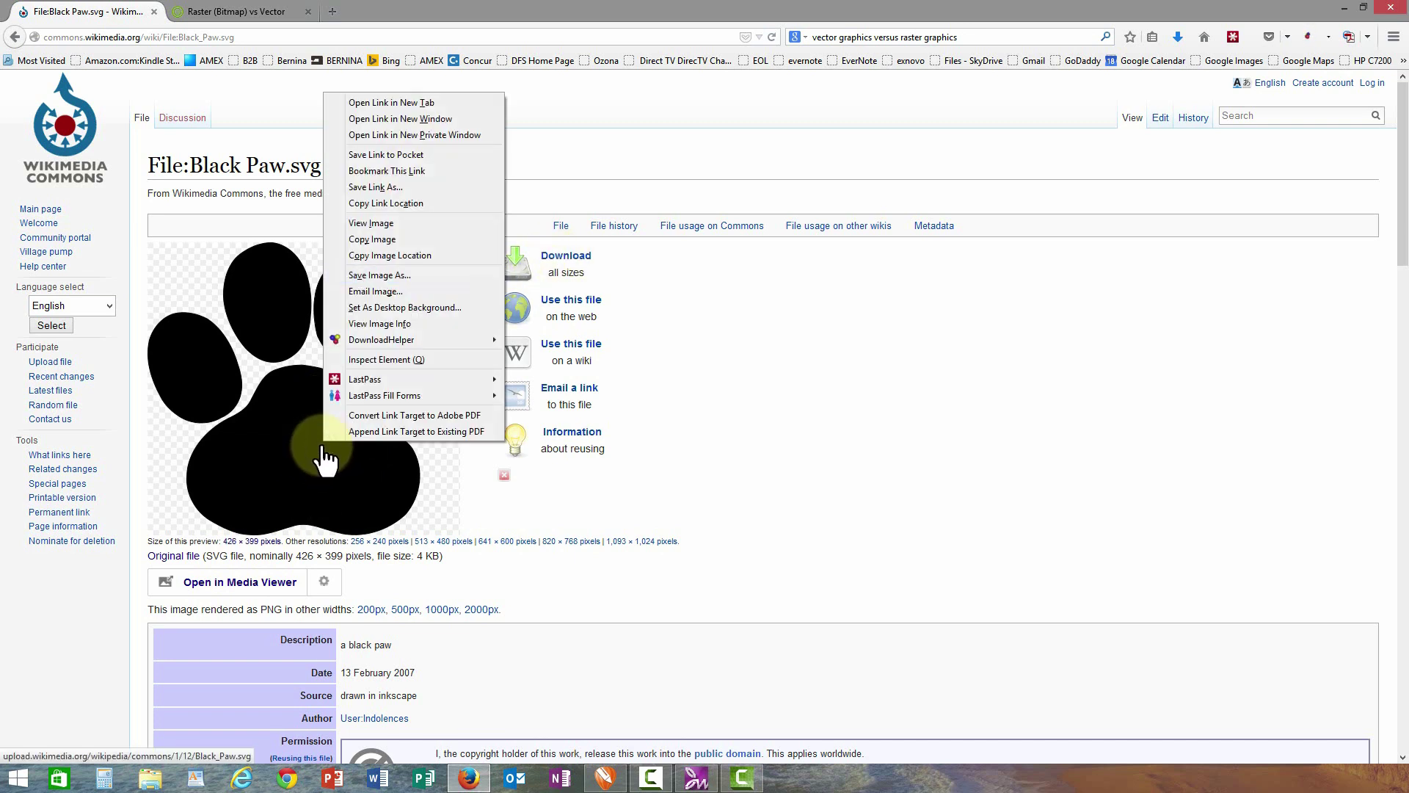
click(395, 277)
click(271, 275)
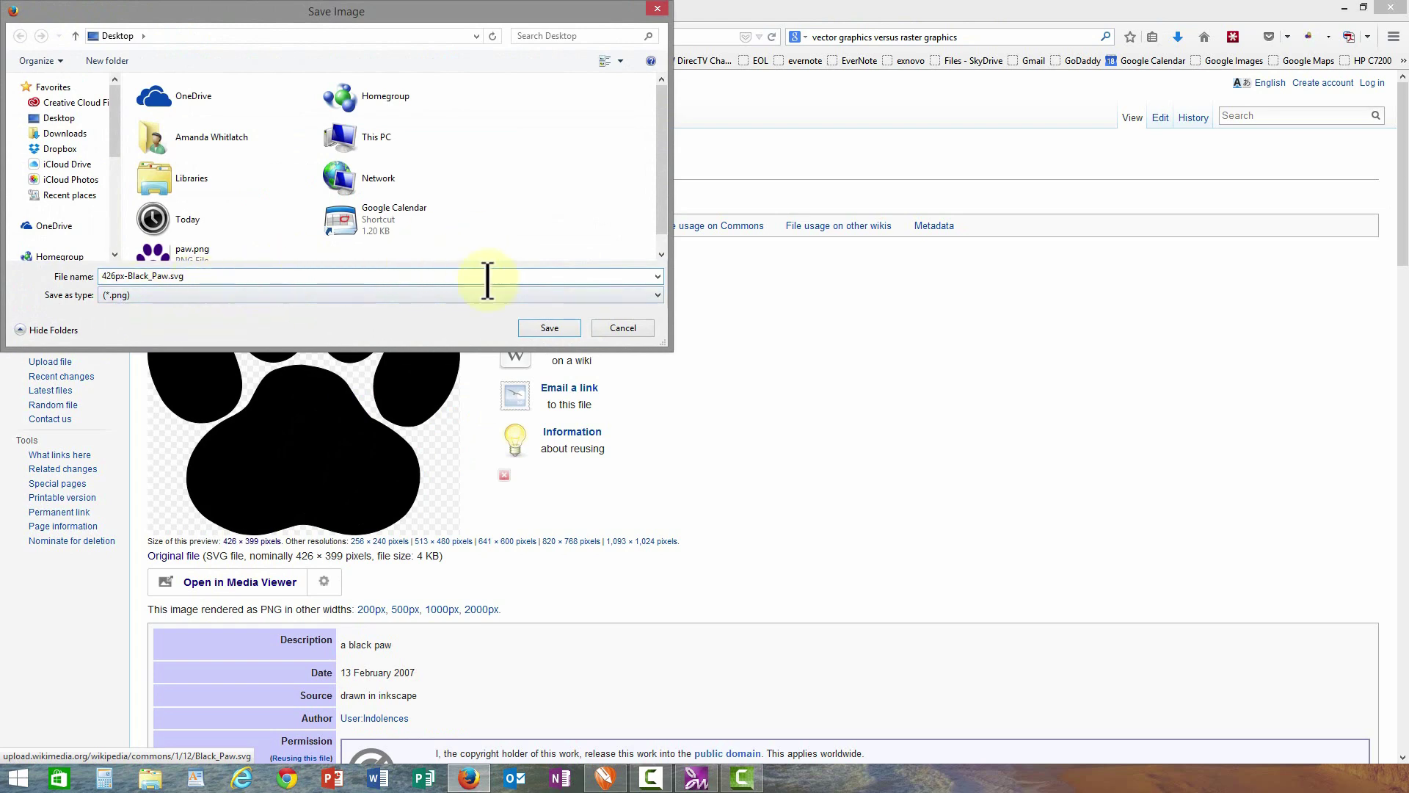
click(560, 332)
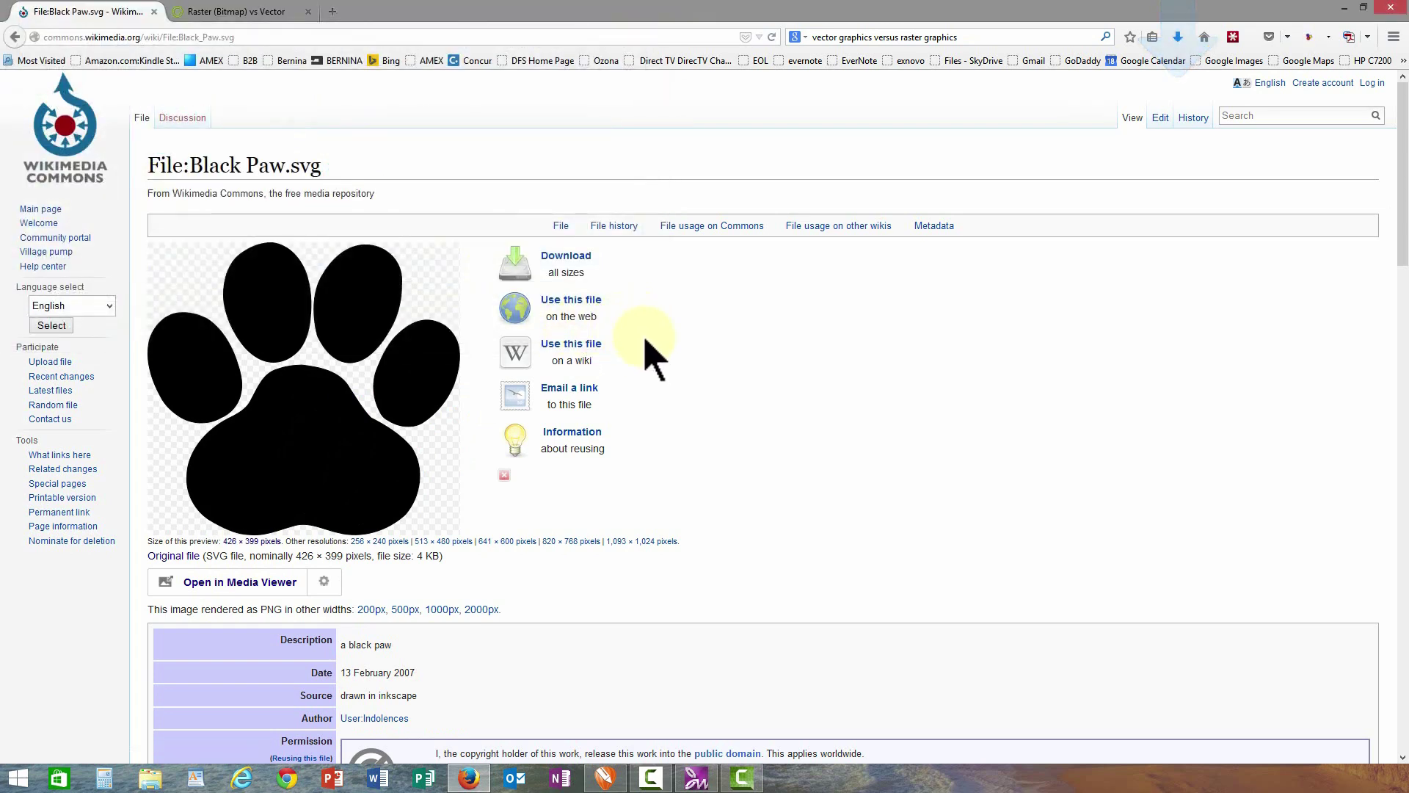
Go back to the results and open the purple cougar paw clip art page on ClipArtBest.
click(15, 37)
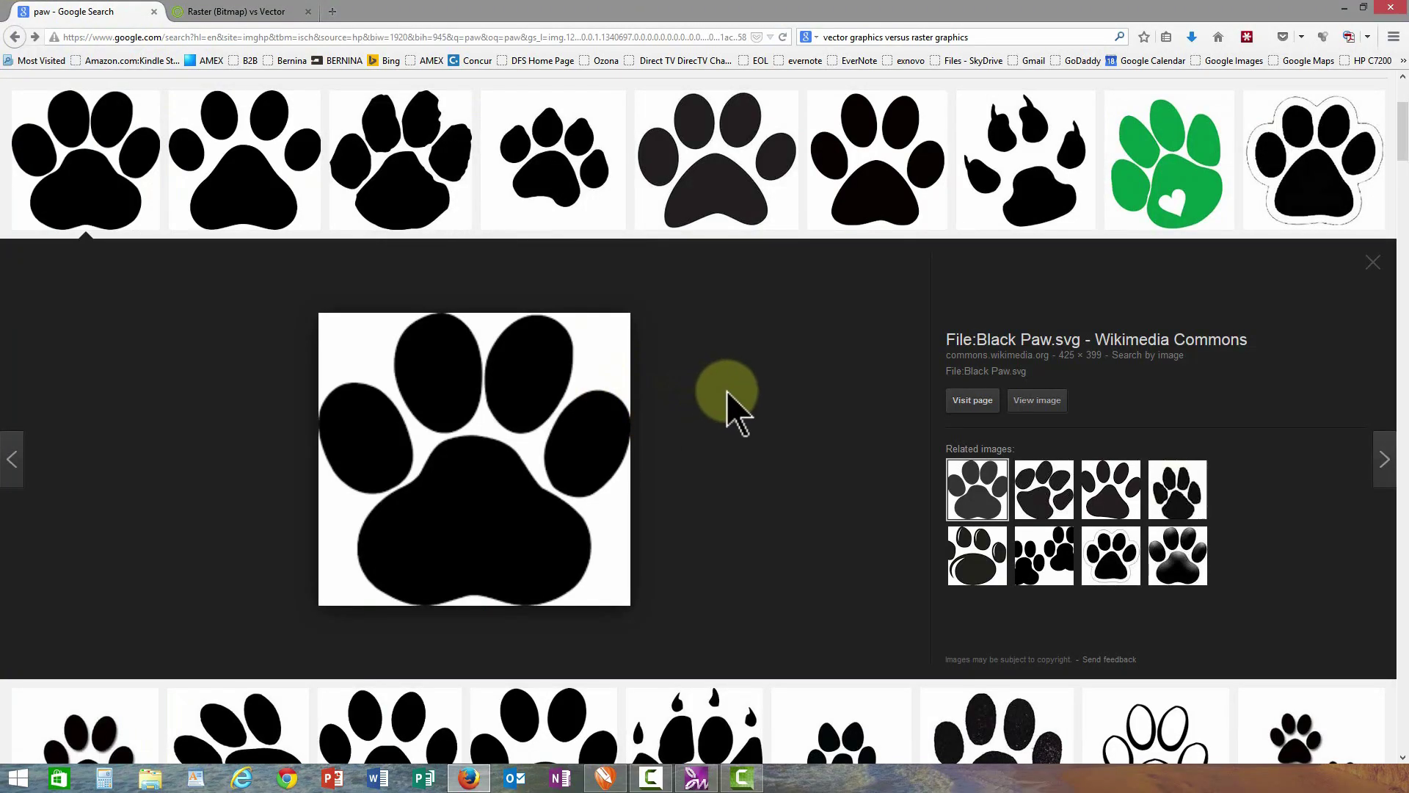
click(879, 193)
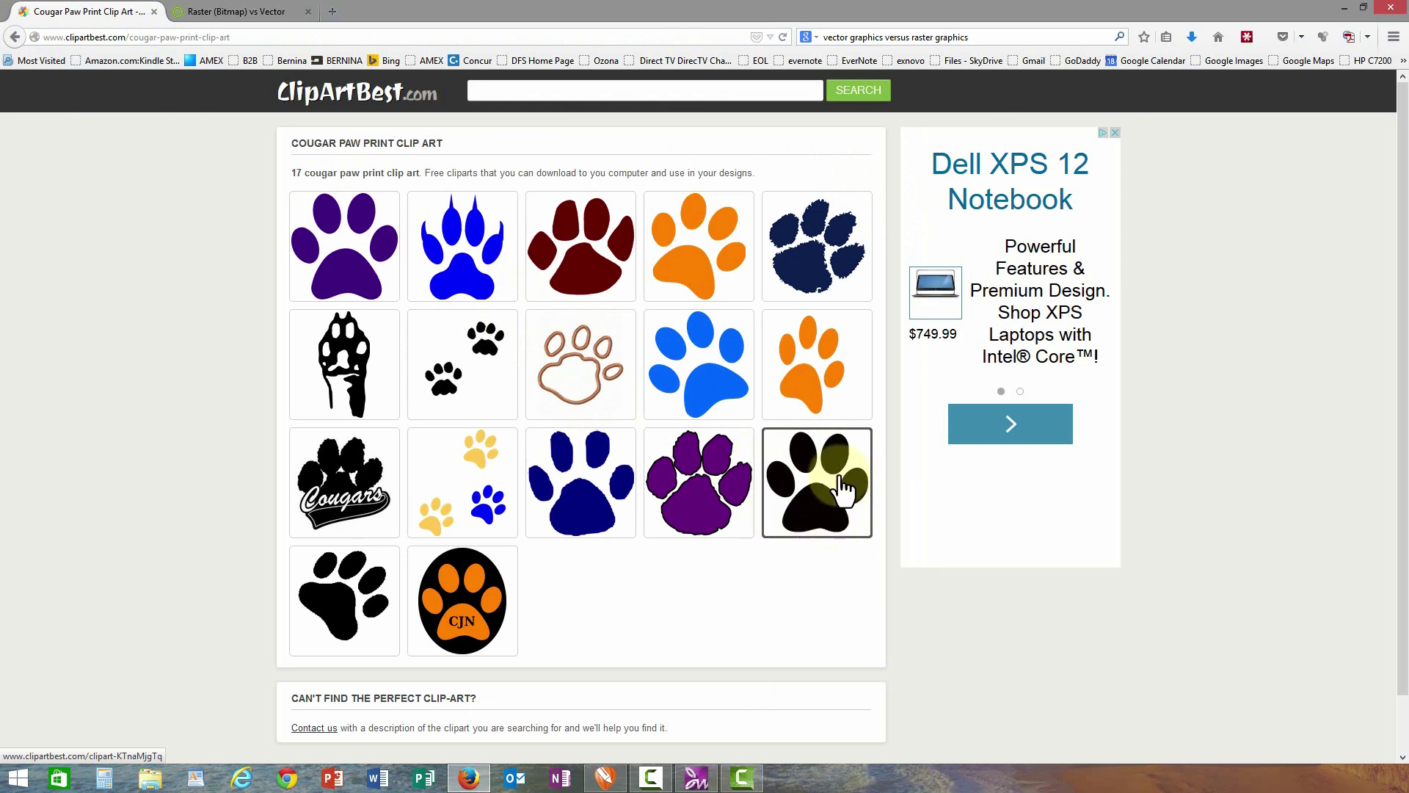
click(352, 270)
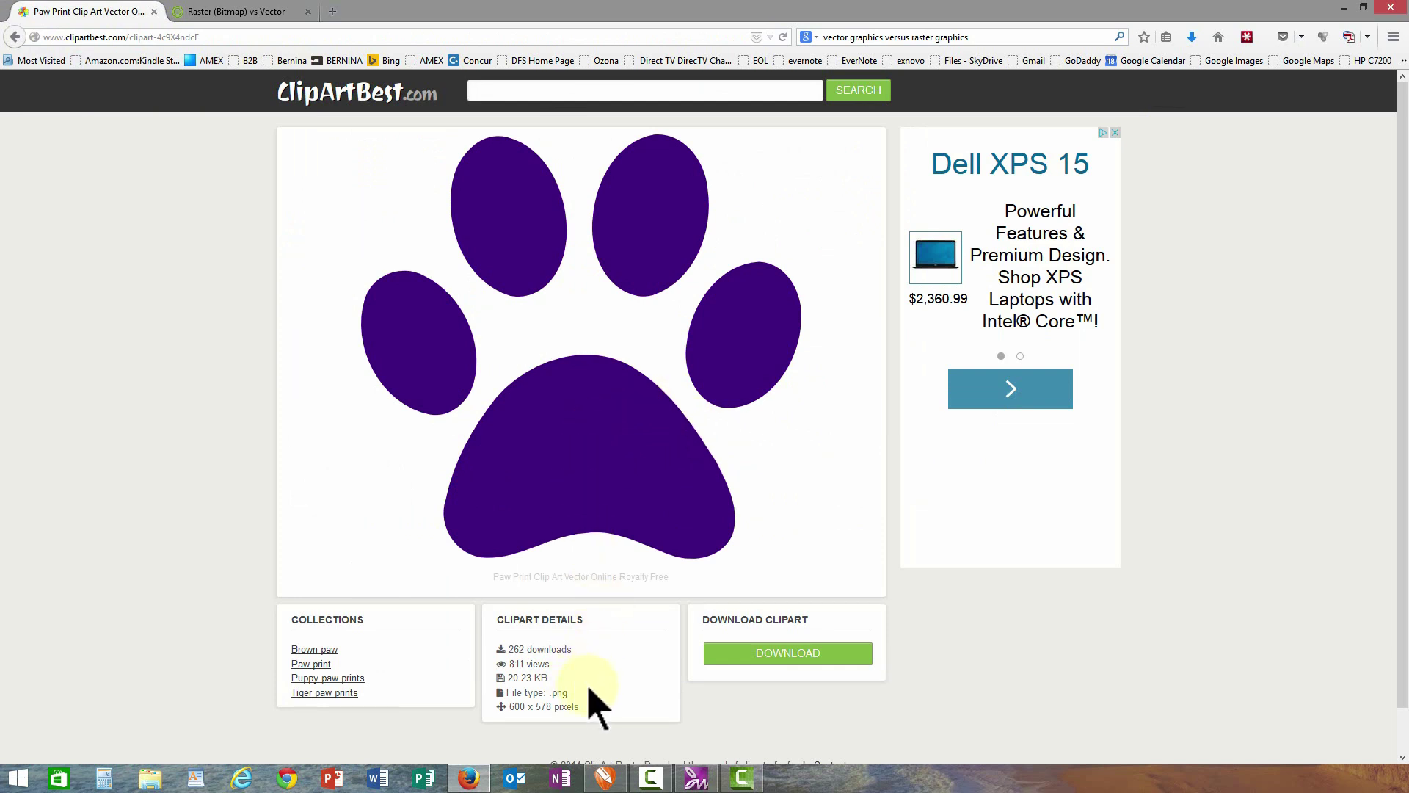
Save the purple paw to the Desktop as paw.png, replacing the old copy, and return to Creative DRAWings.
right_click(593, 382)
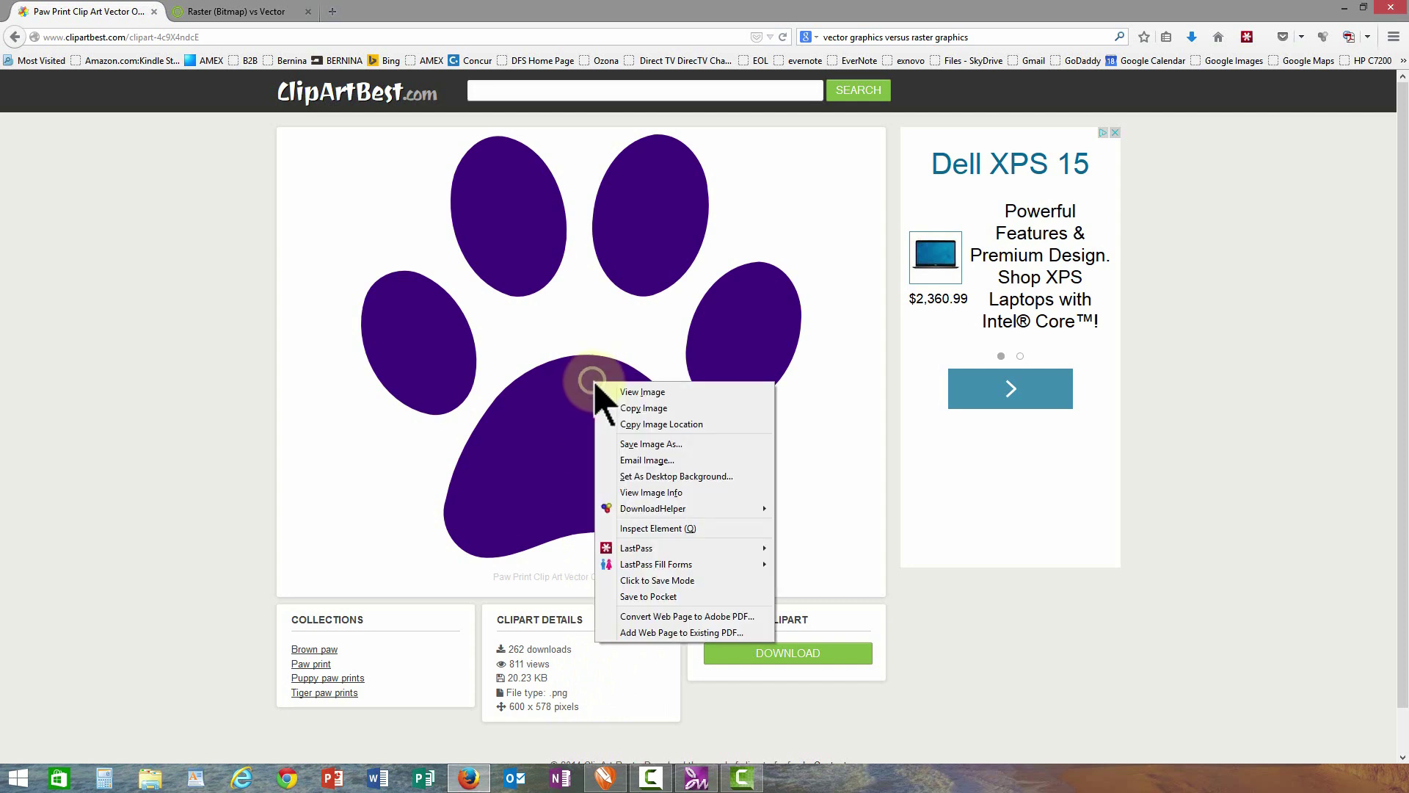
click(660, 444)
click(205, 252)
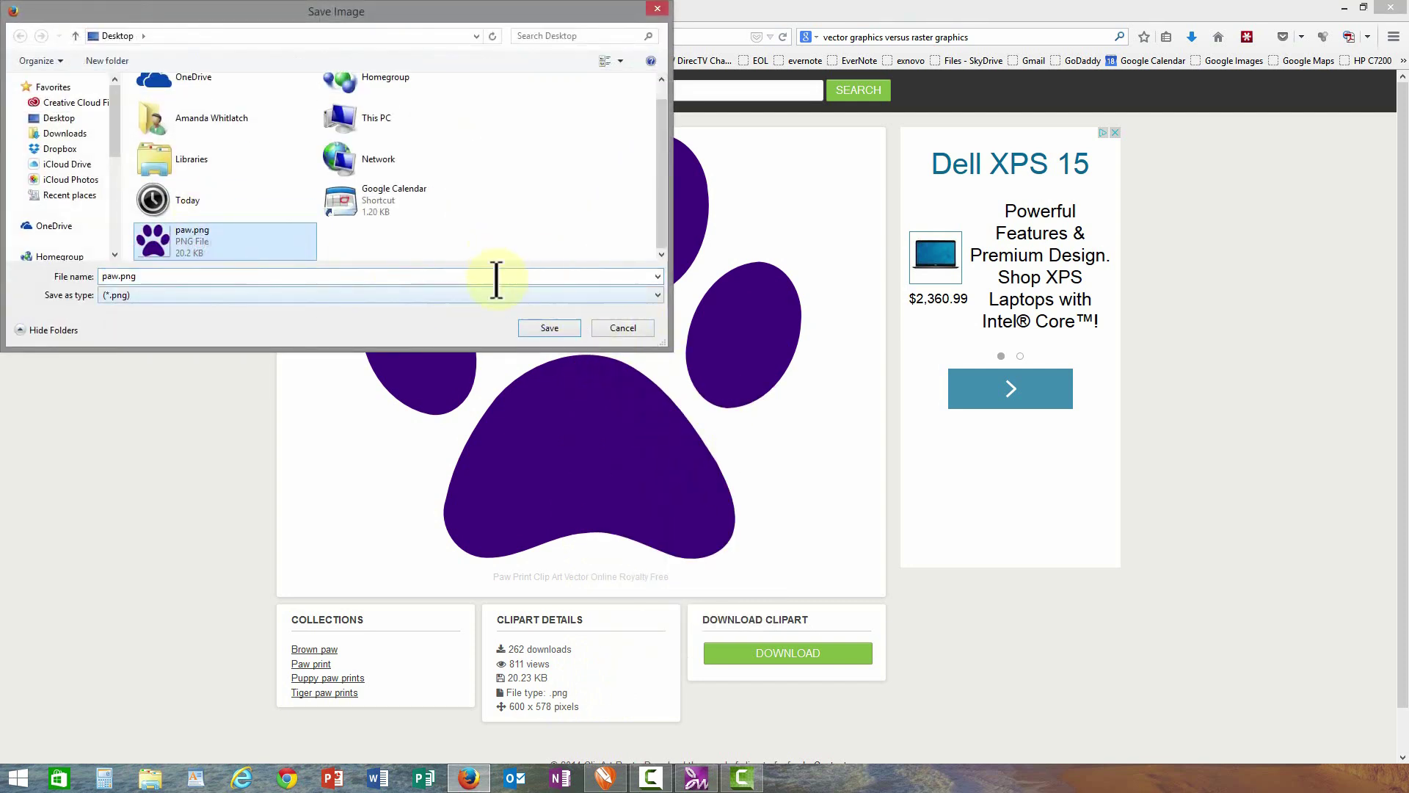
click(557, 328)
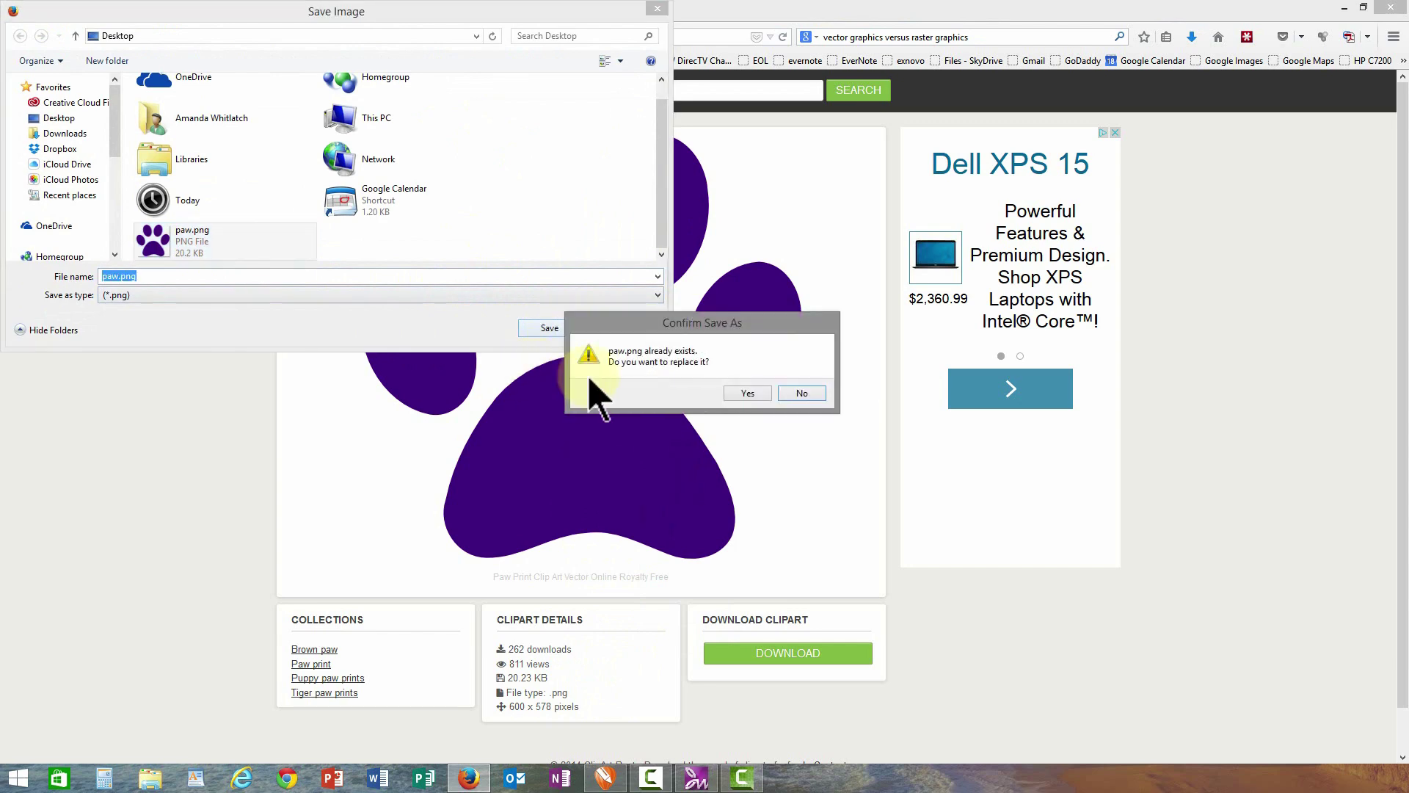
click(744, 391)
click(695, 776)
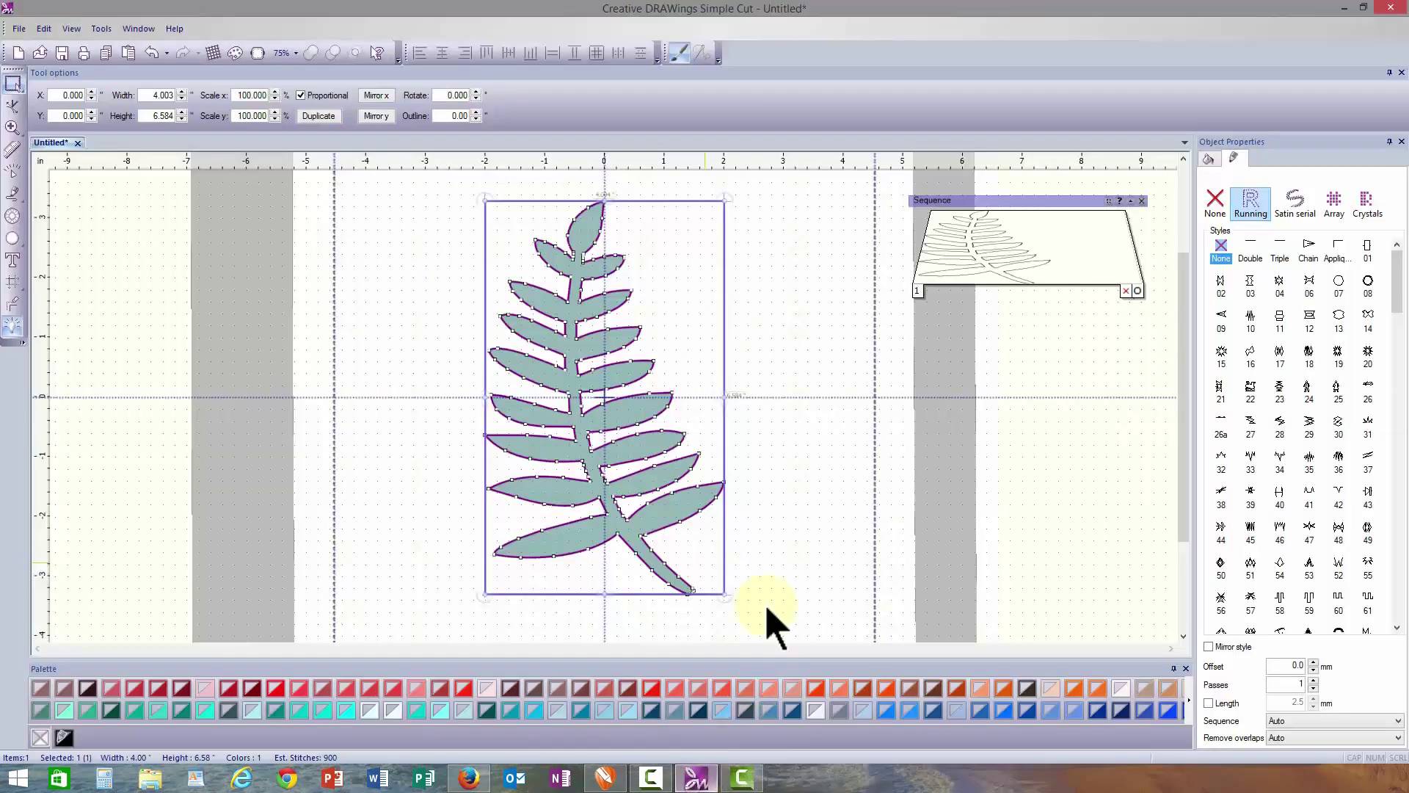
Delete the fern, start a new design, and load paw.png as the artwork image.
key(Delete)
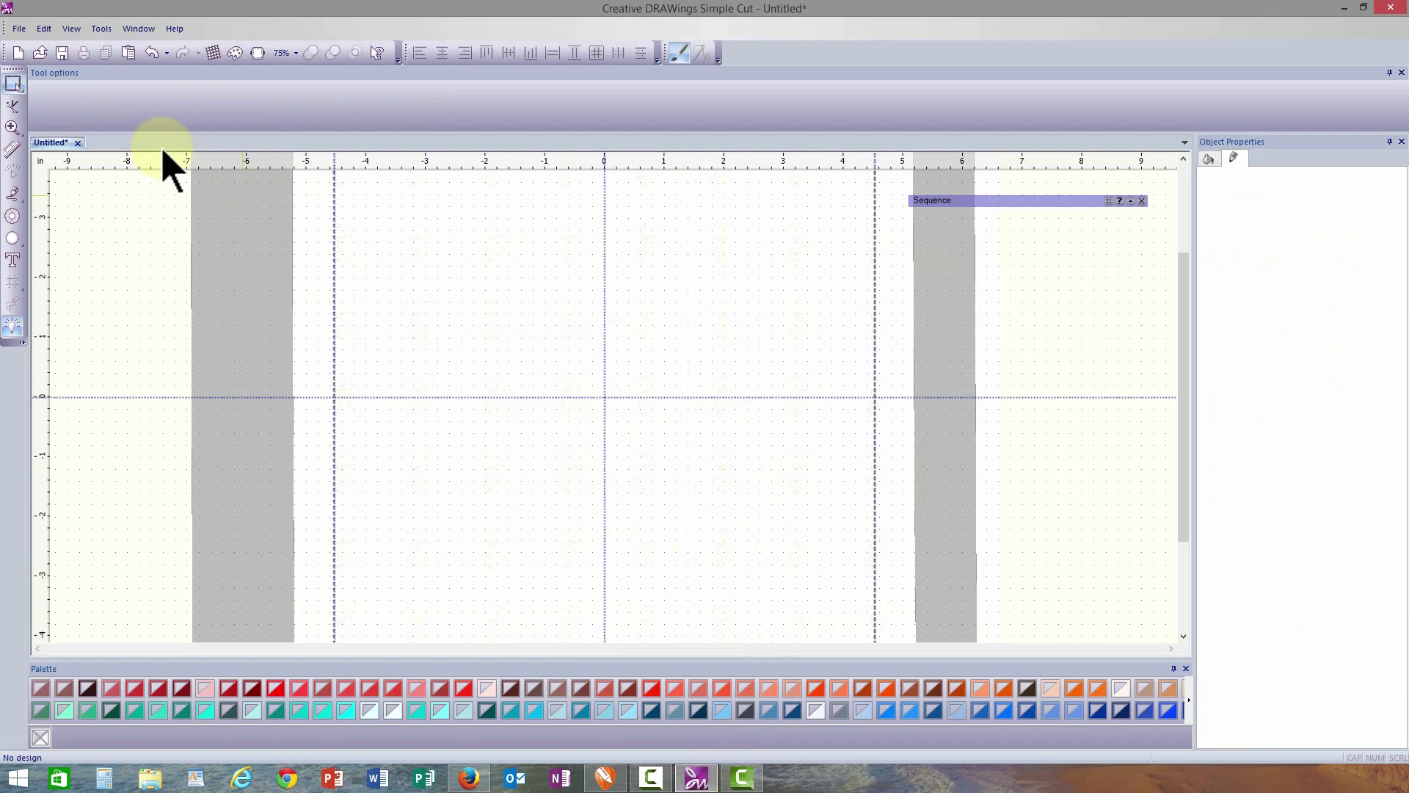
click(17, 53)
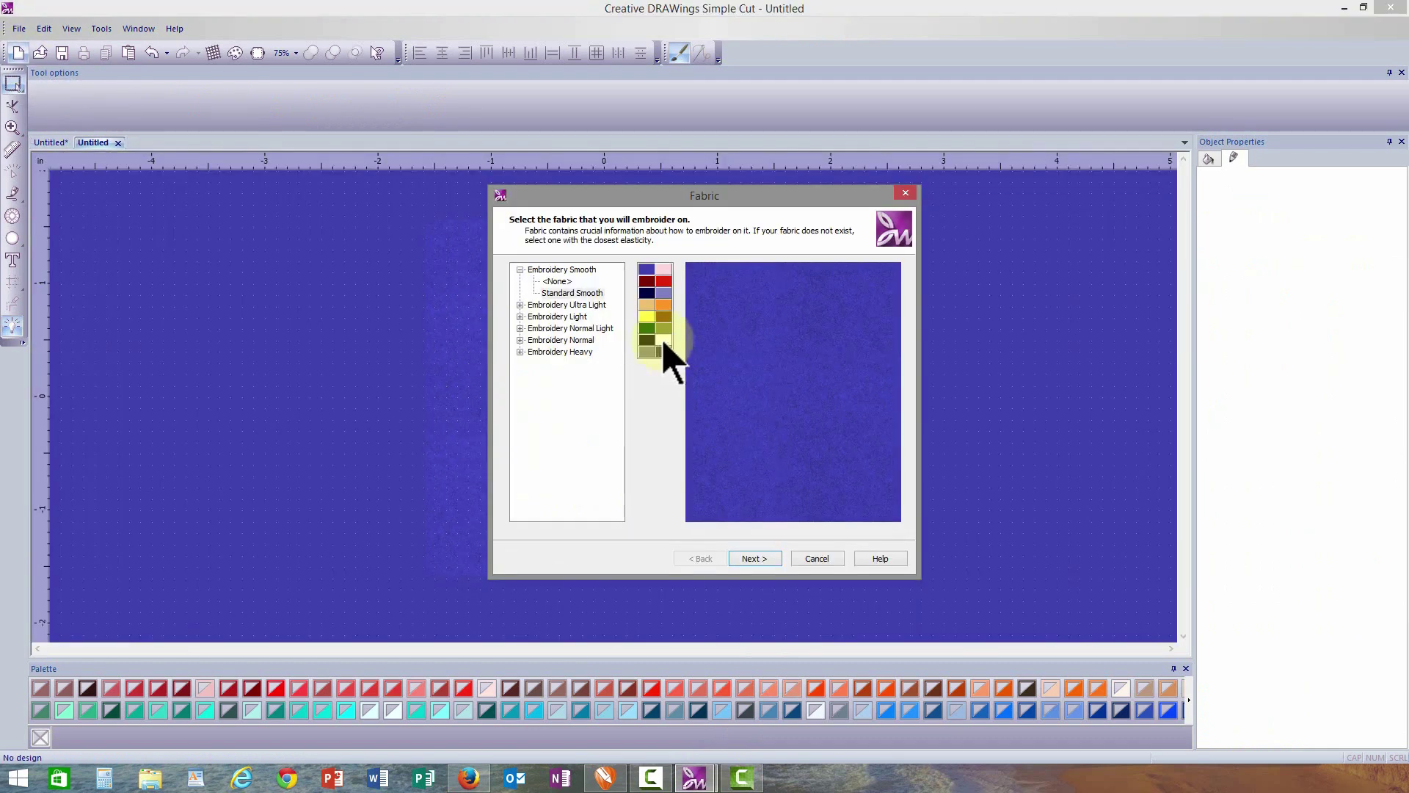
click(754, 559)
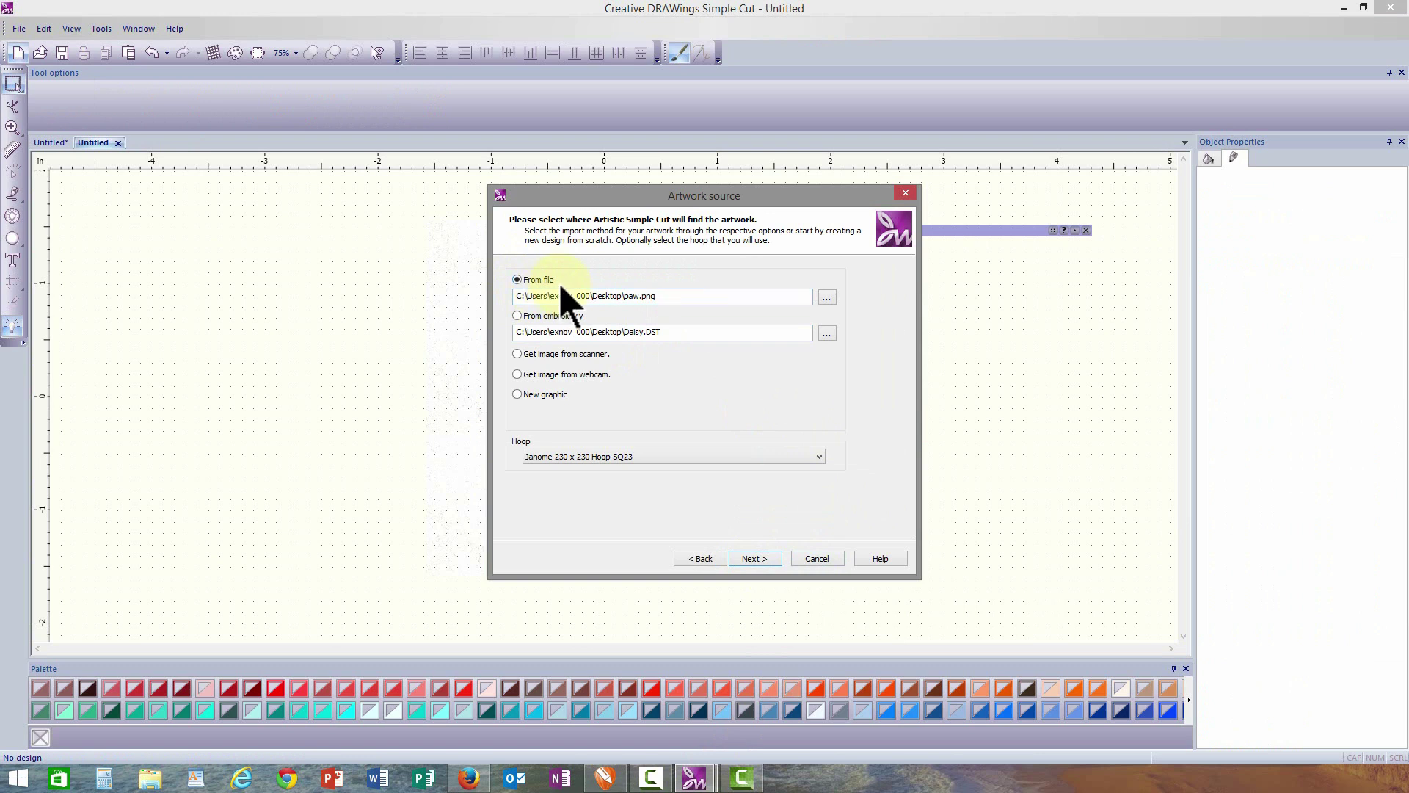
click(827, 297)
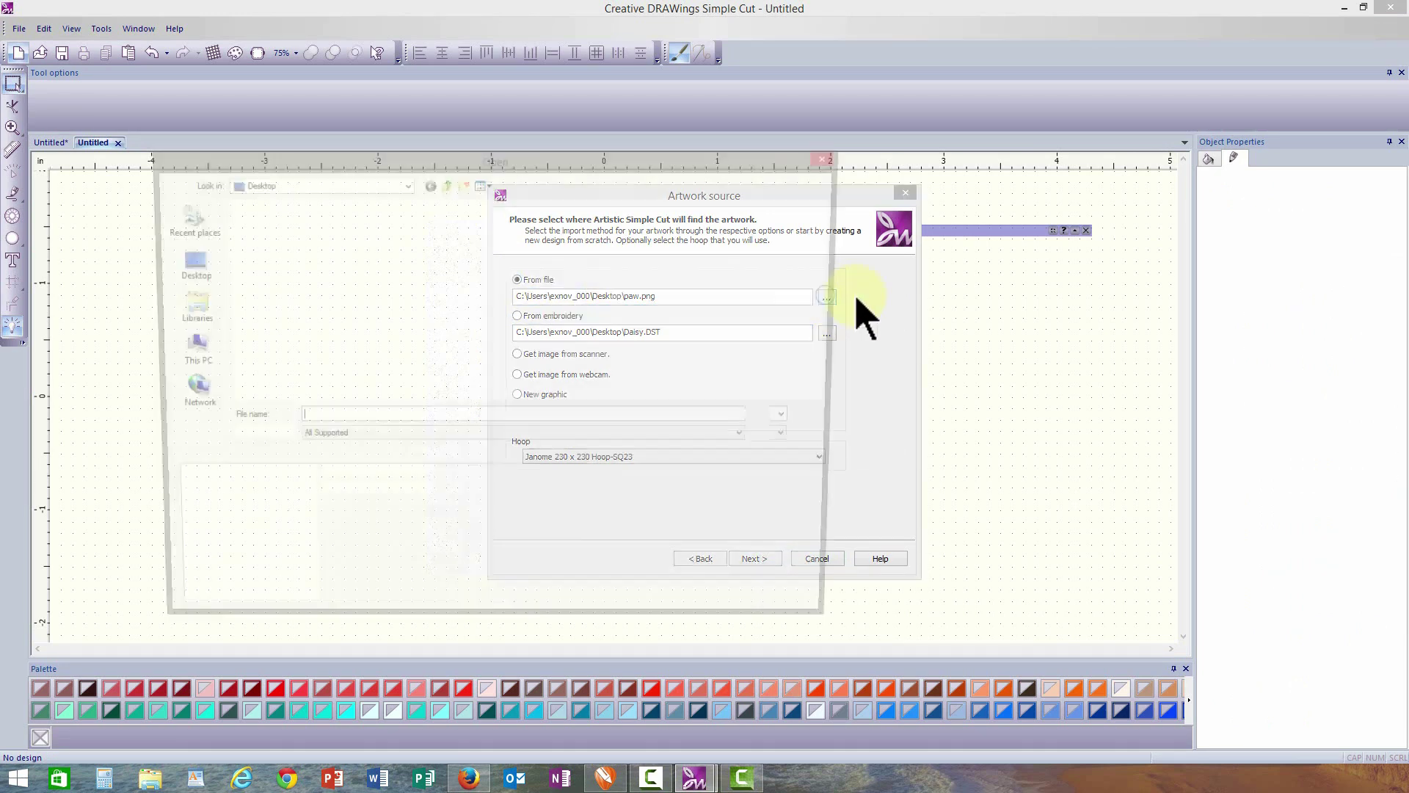
click(423, 353)
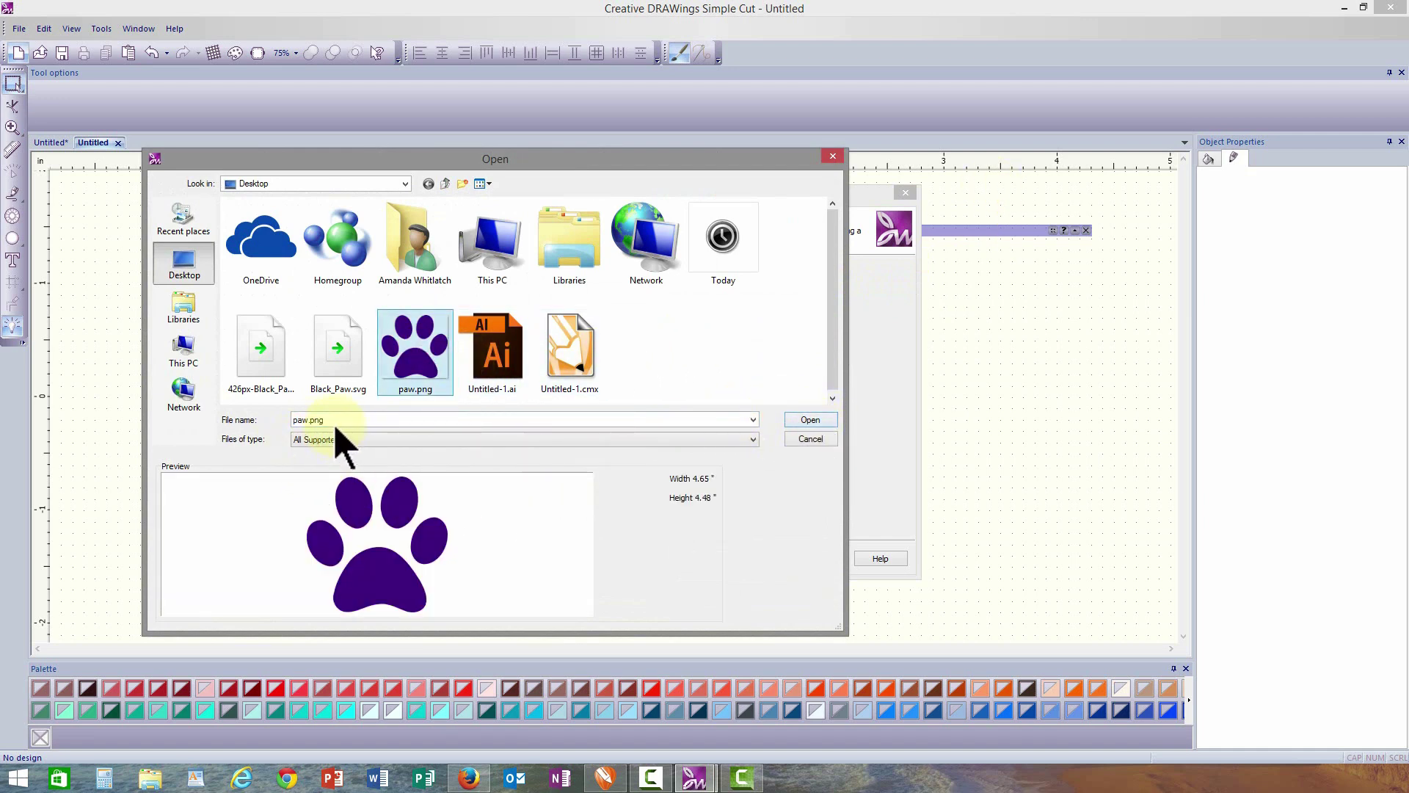
click(815, 421)
click(767, 561)
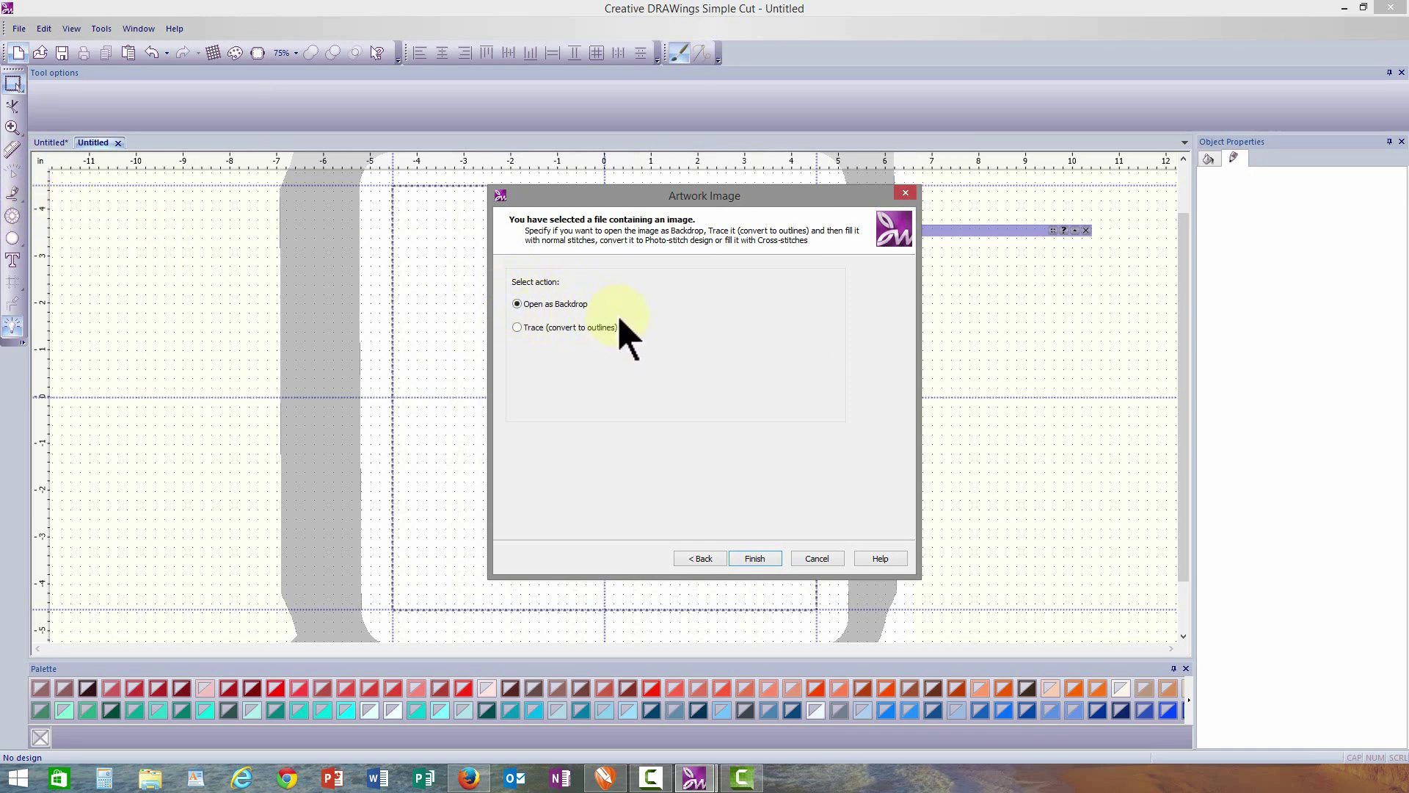
Trace paw.png into outlines with Accuracy enabled and the colour limit set to 2.
click(519, 327)
click(763, 558)
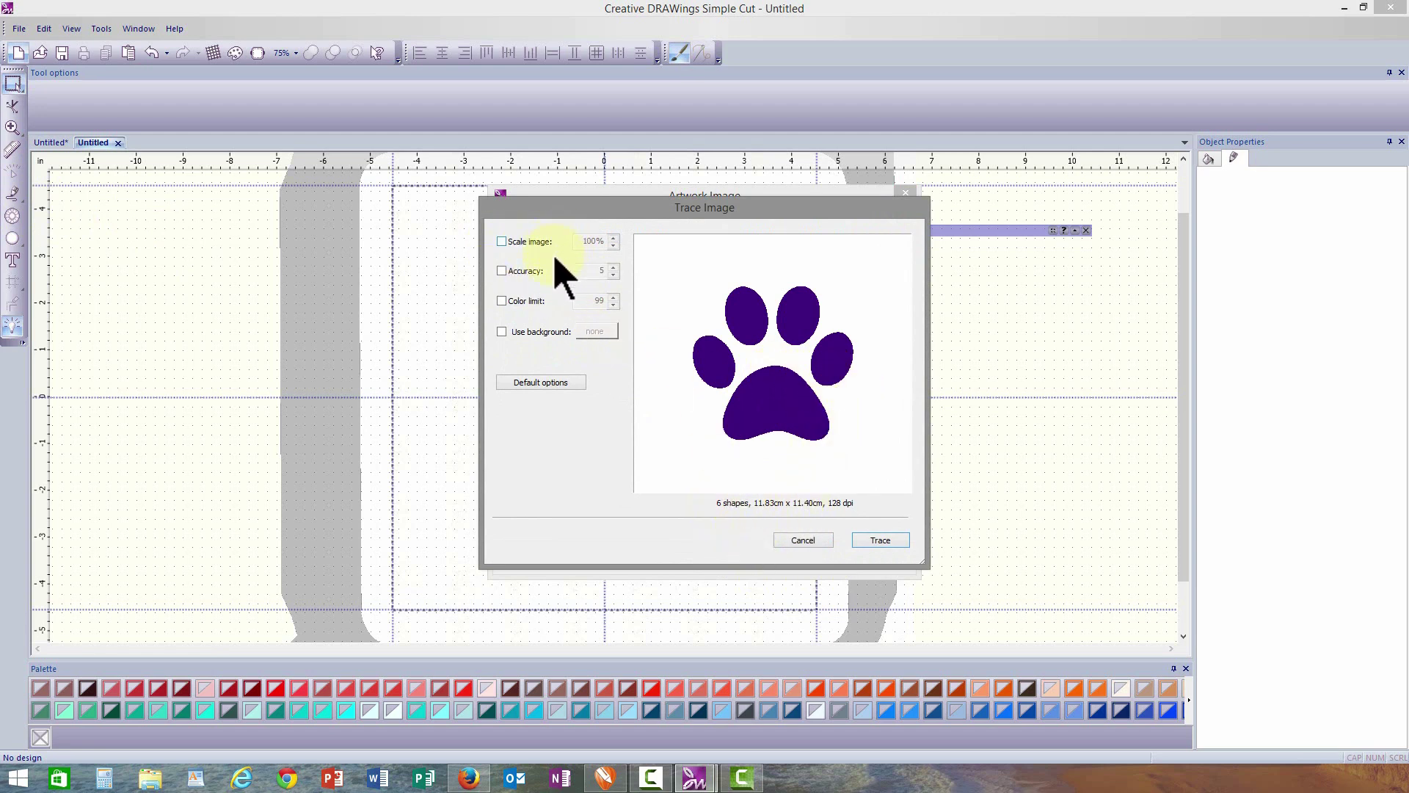
click(501, 270)
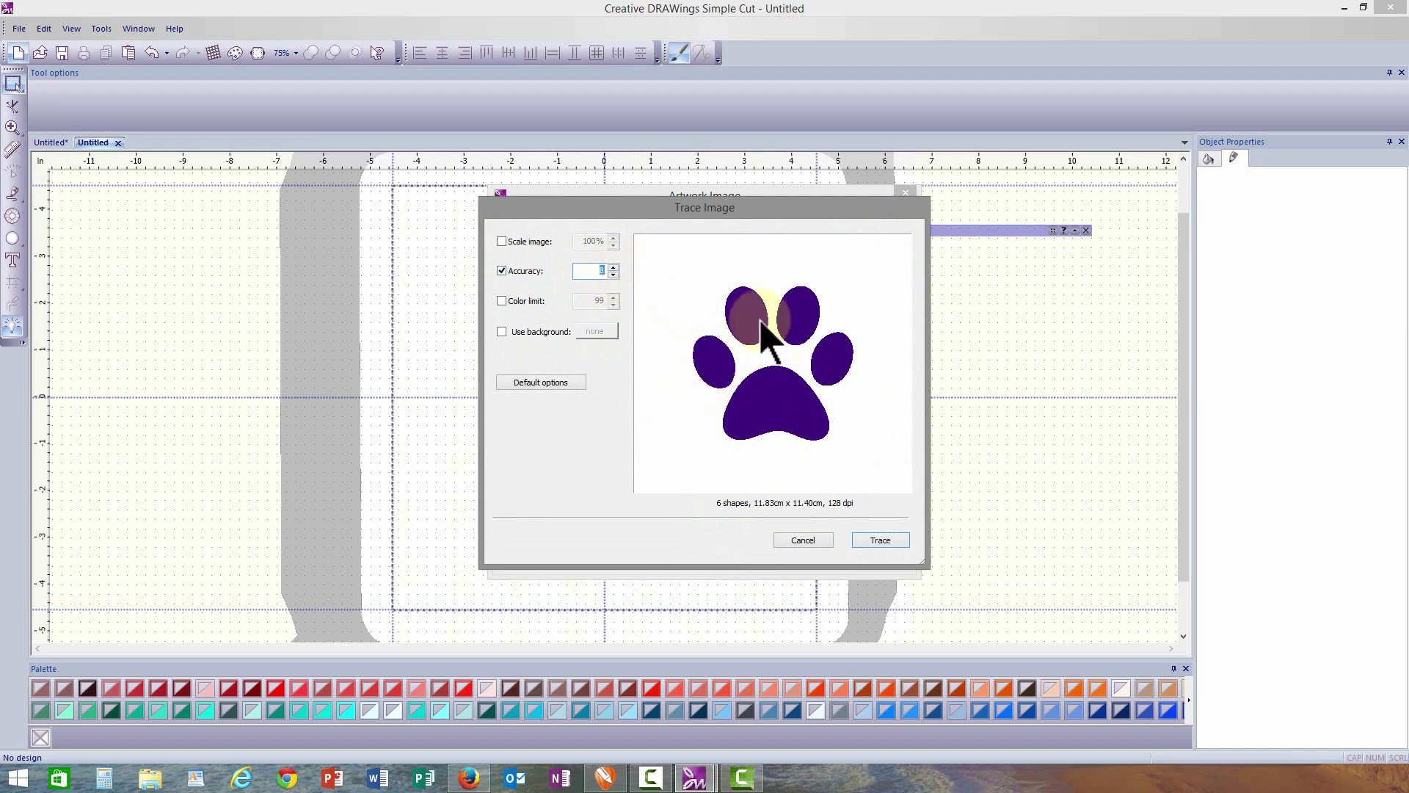
click(502, 301)
click(595, 302)
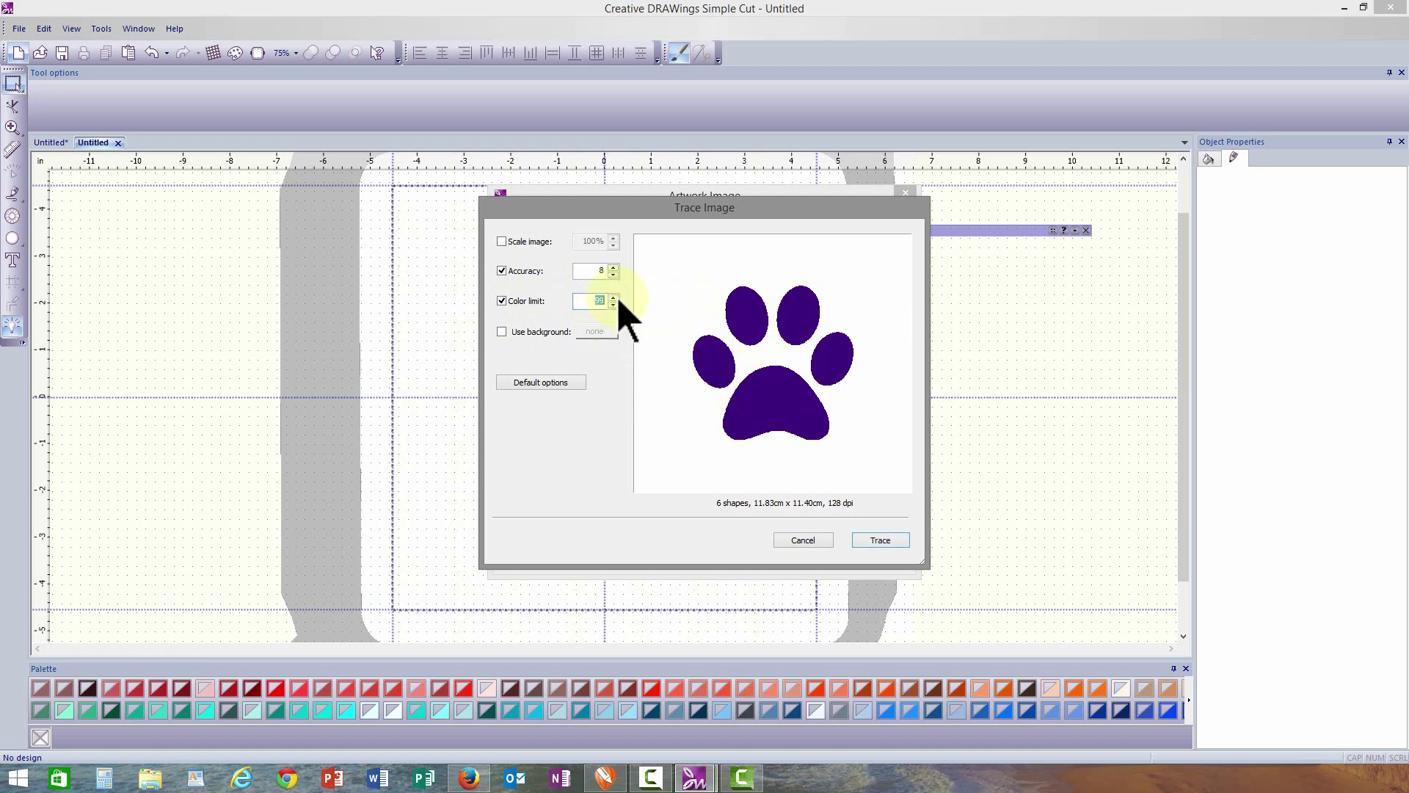
text(2)
click(880, 541)
Place the traced paw on the canvas and marquee-select all five purple paw shapes together.
click(762, 556)
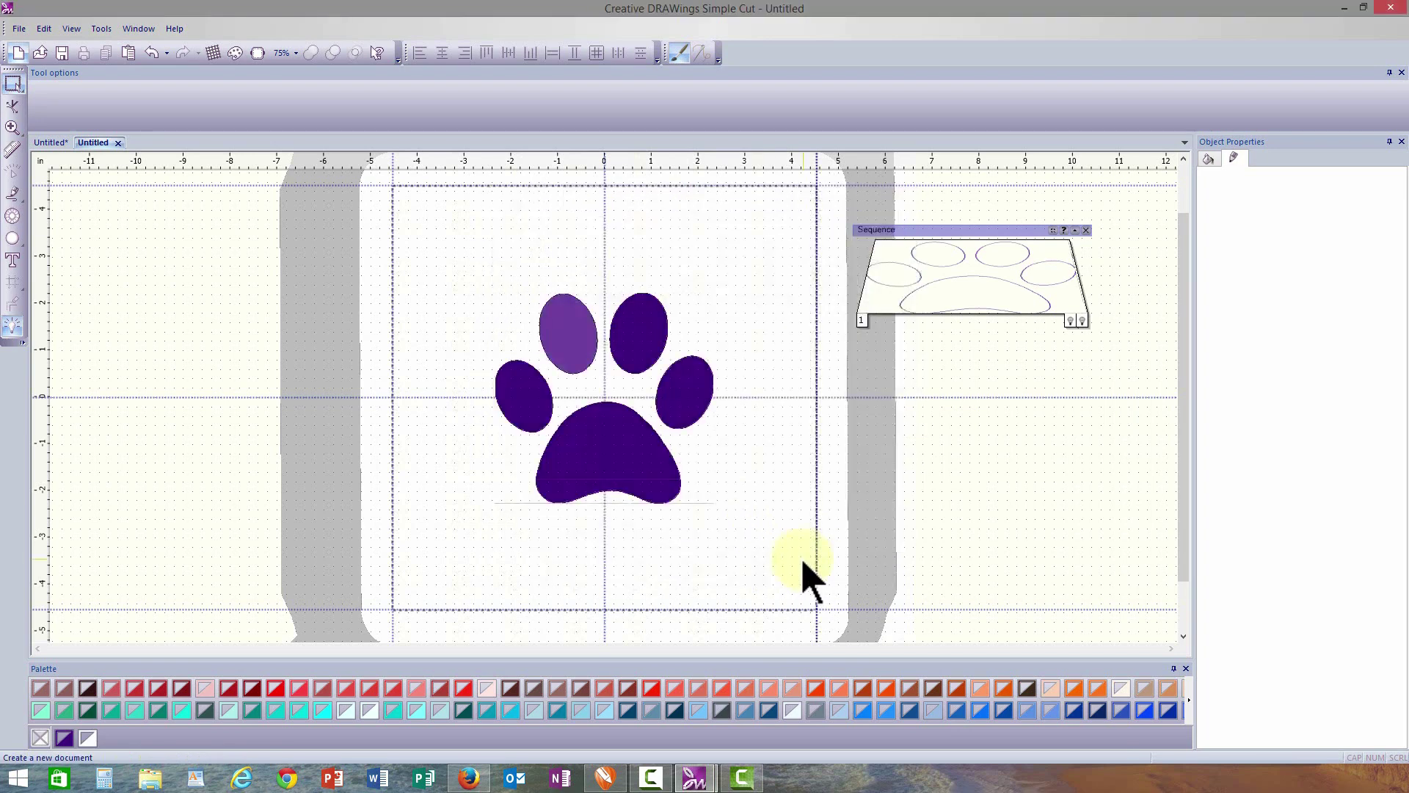
click(664, 466)
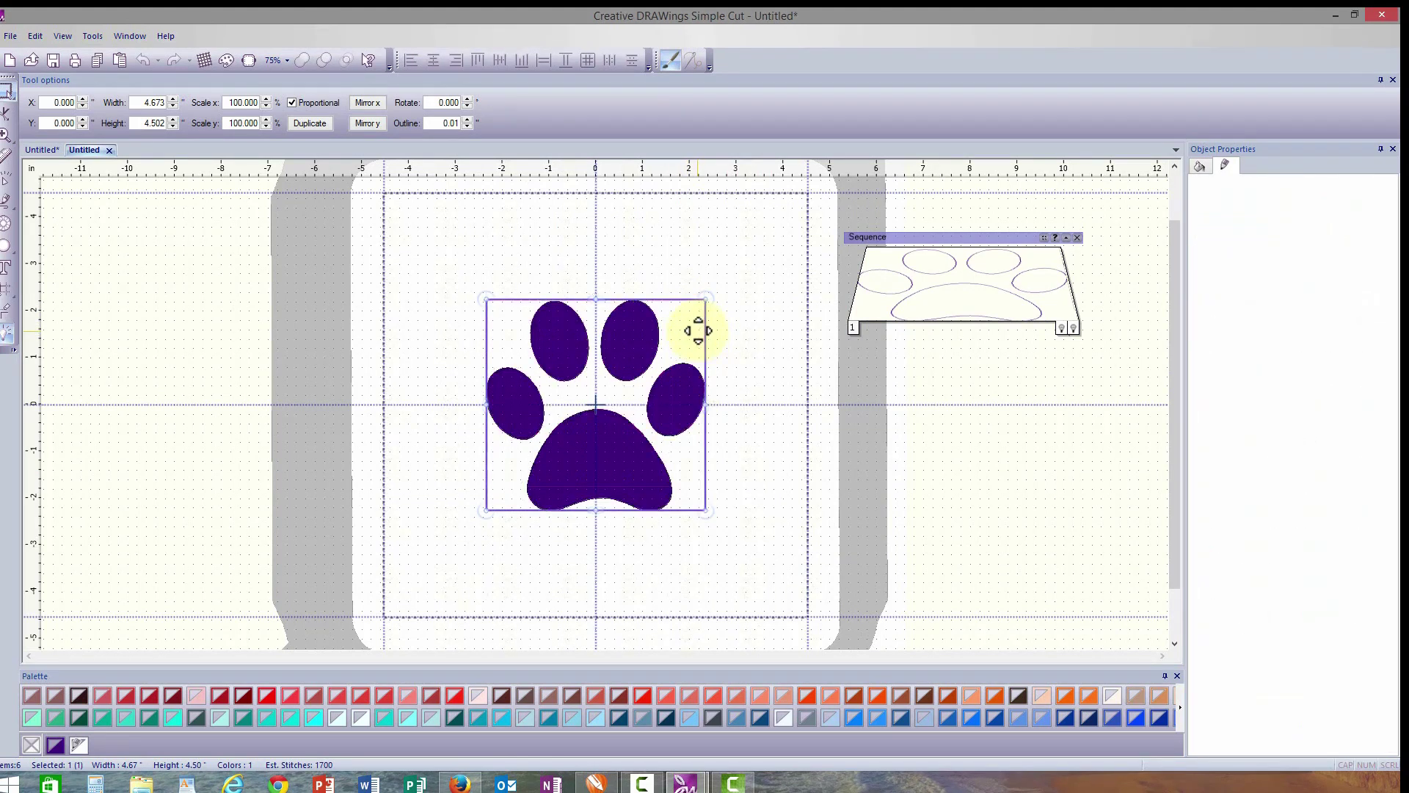
click(701, 337)
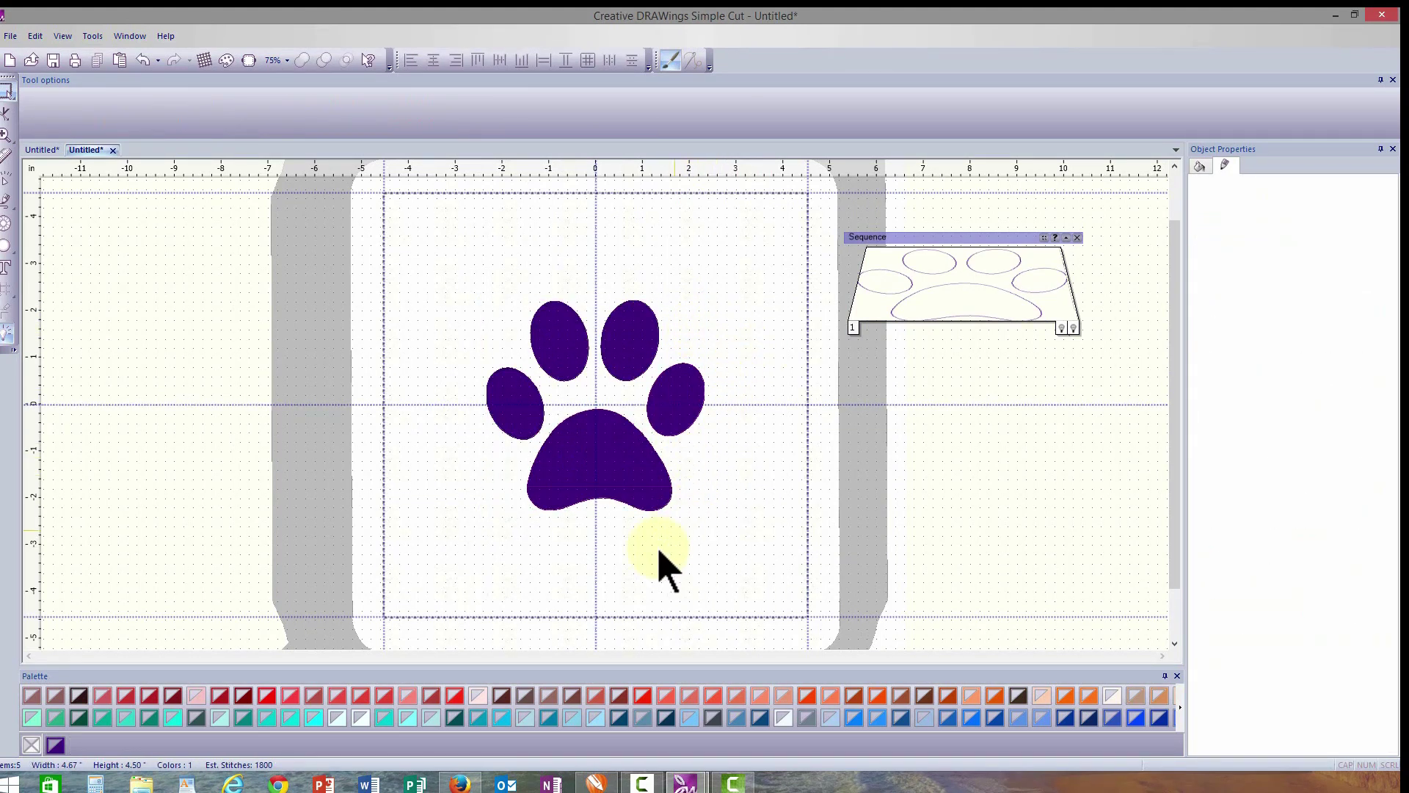
drag(434, 245, 772, 613)
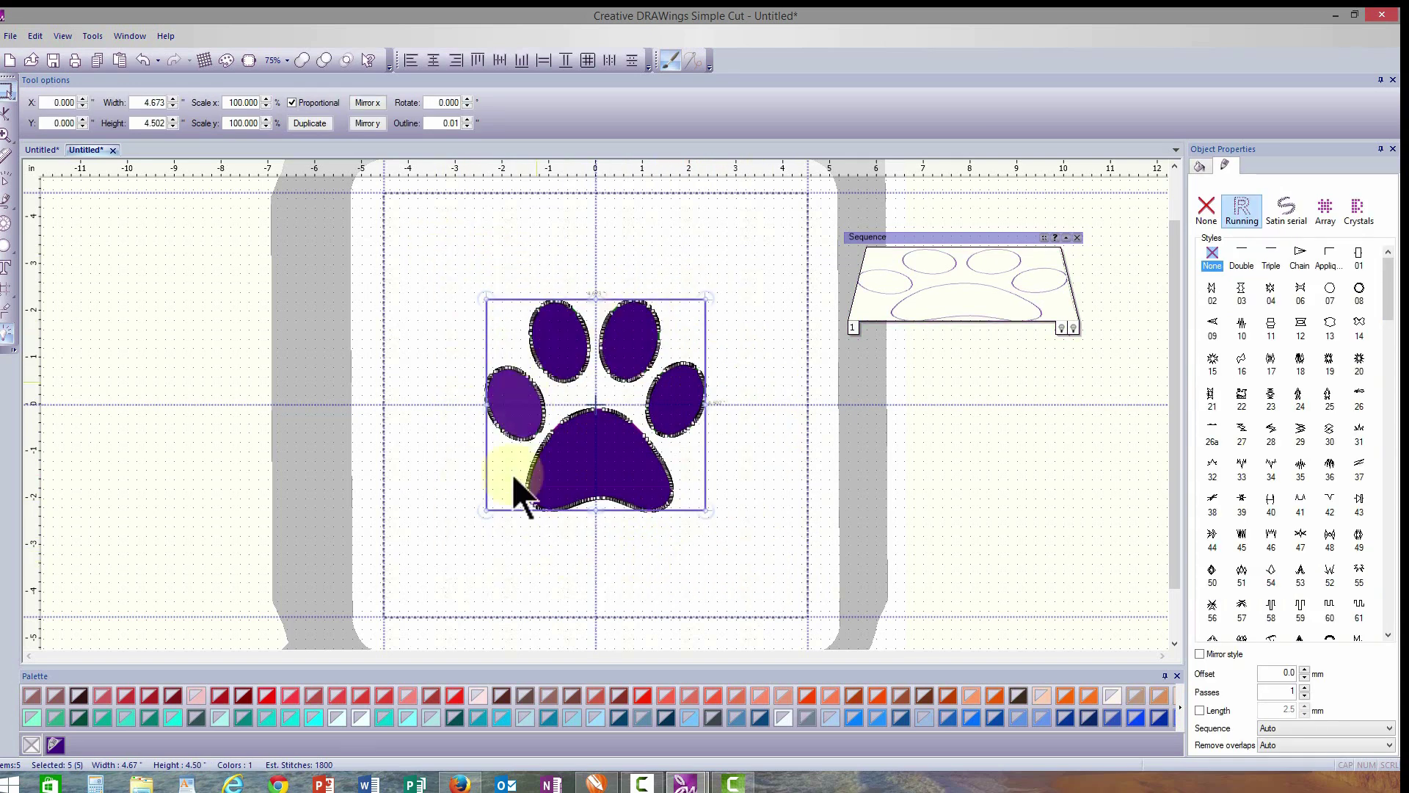
click(11, 36)
mouse_move(139, 212)
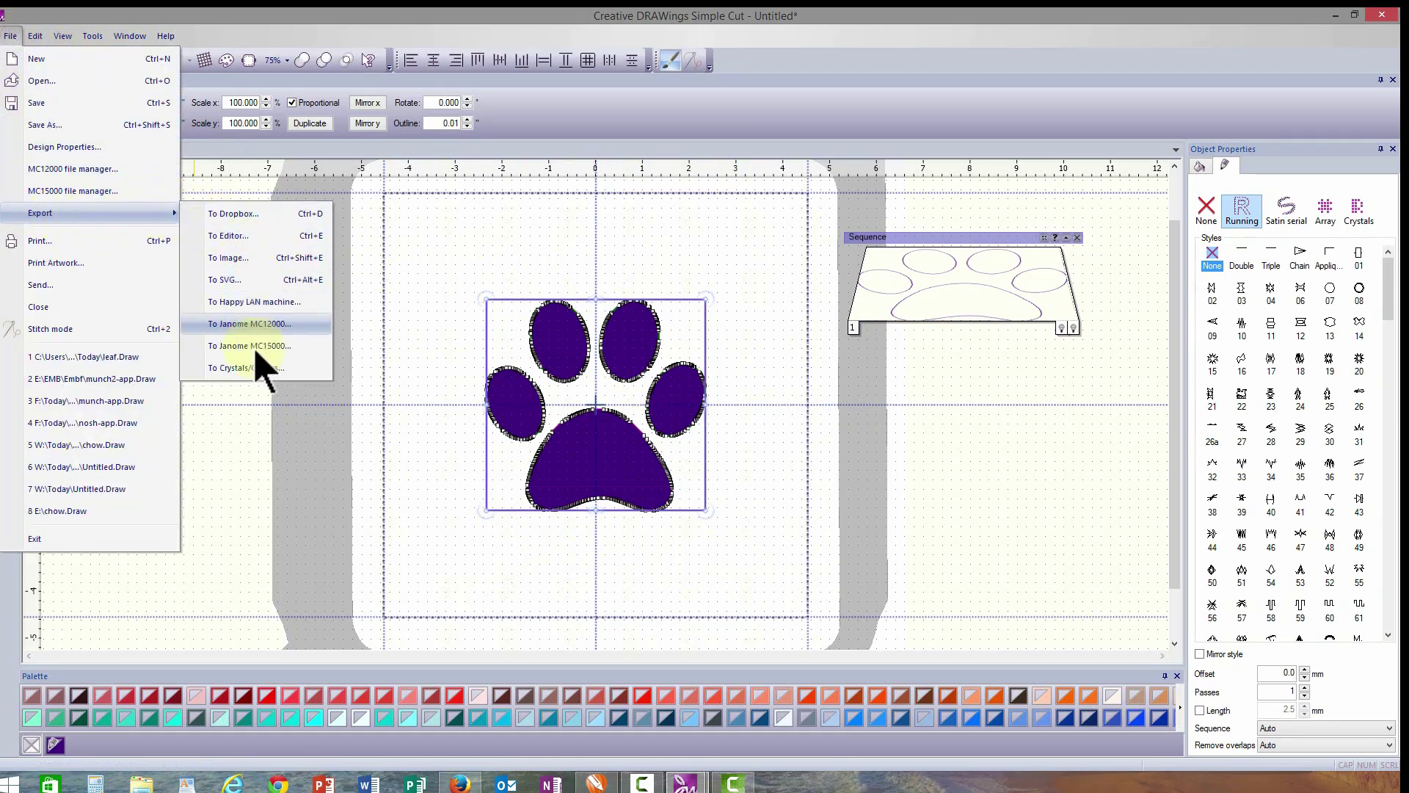
click(262, 370)
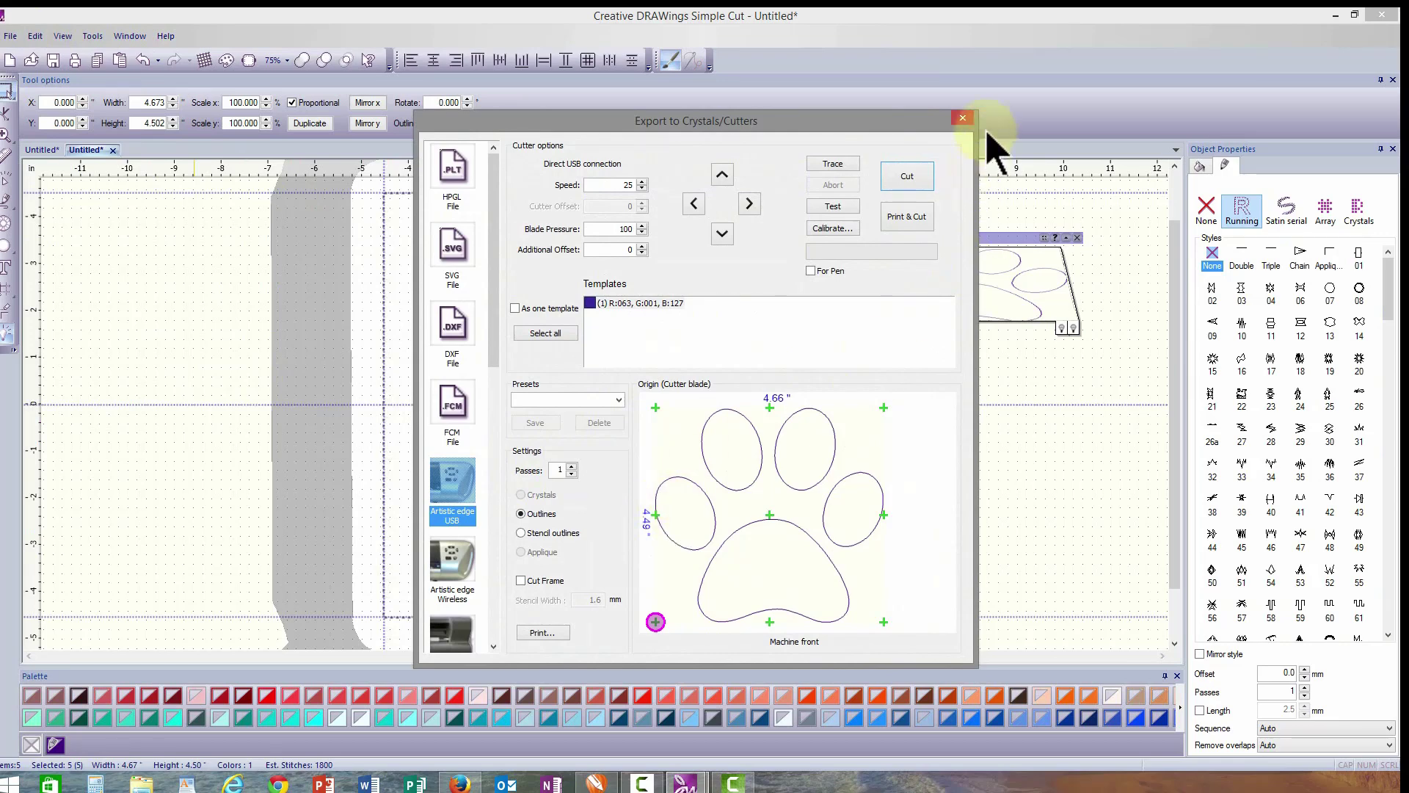
click(962, 118)
click(807, 303)
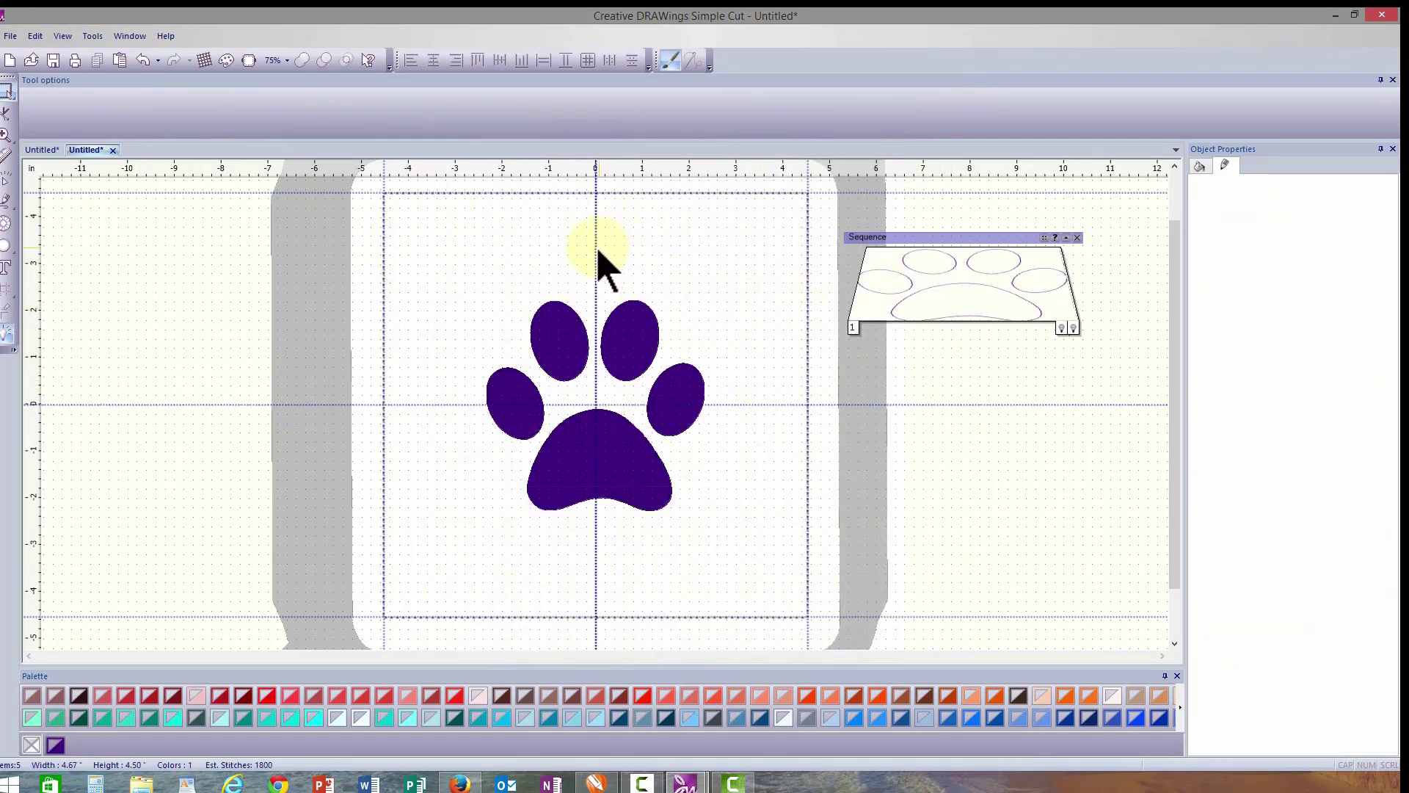
Start a new design from Black_Paw.svg, reaching colour reduction with one Black thread at 100%.
click(11, 36)
click(37, 65)
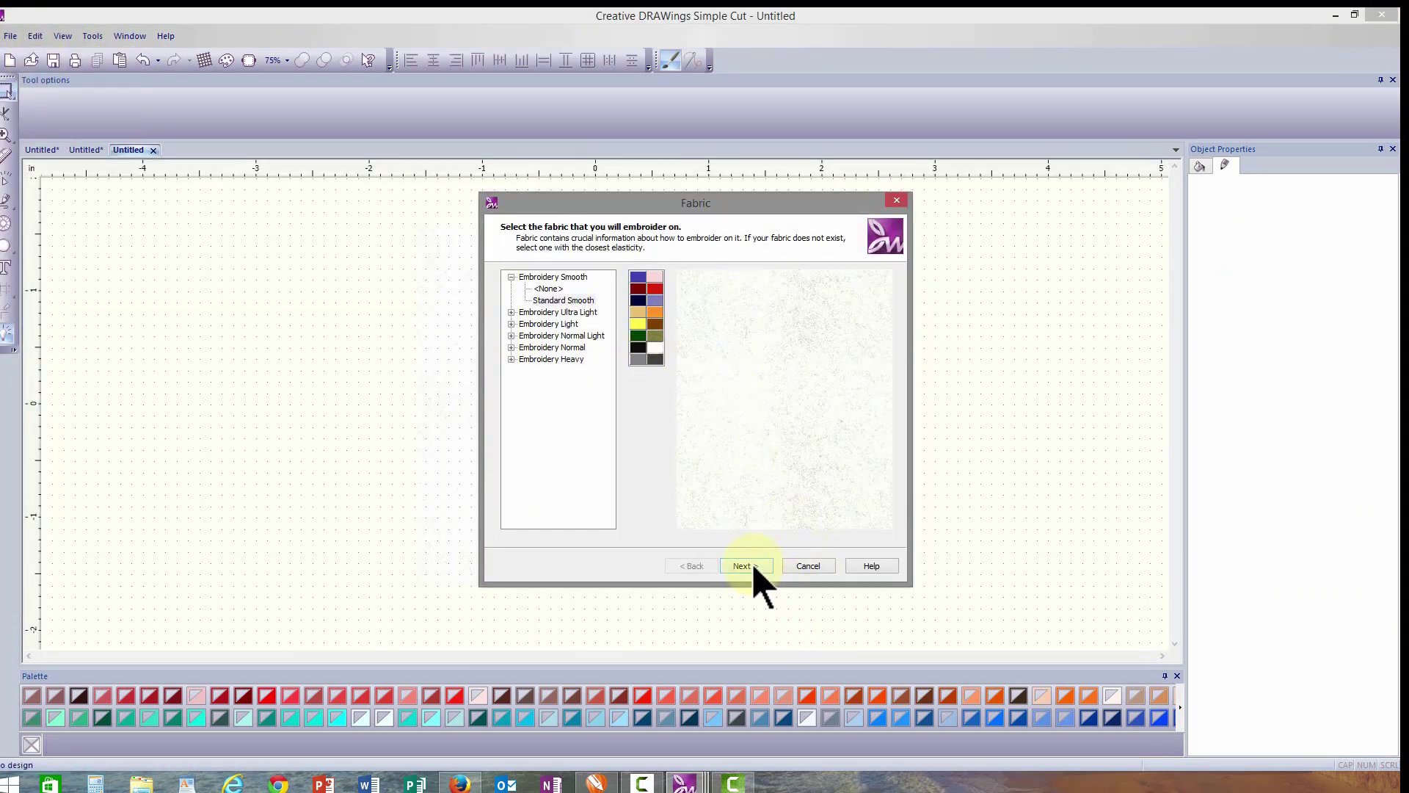
click(743, 566)
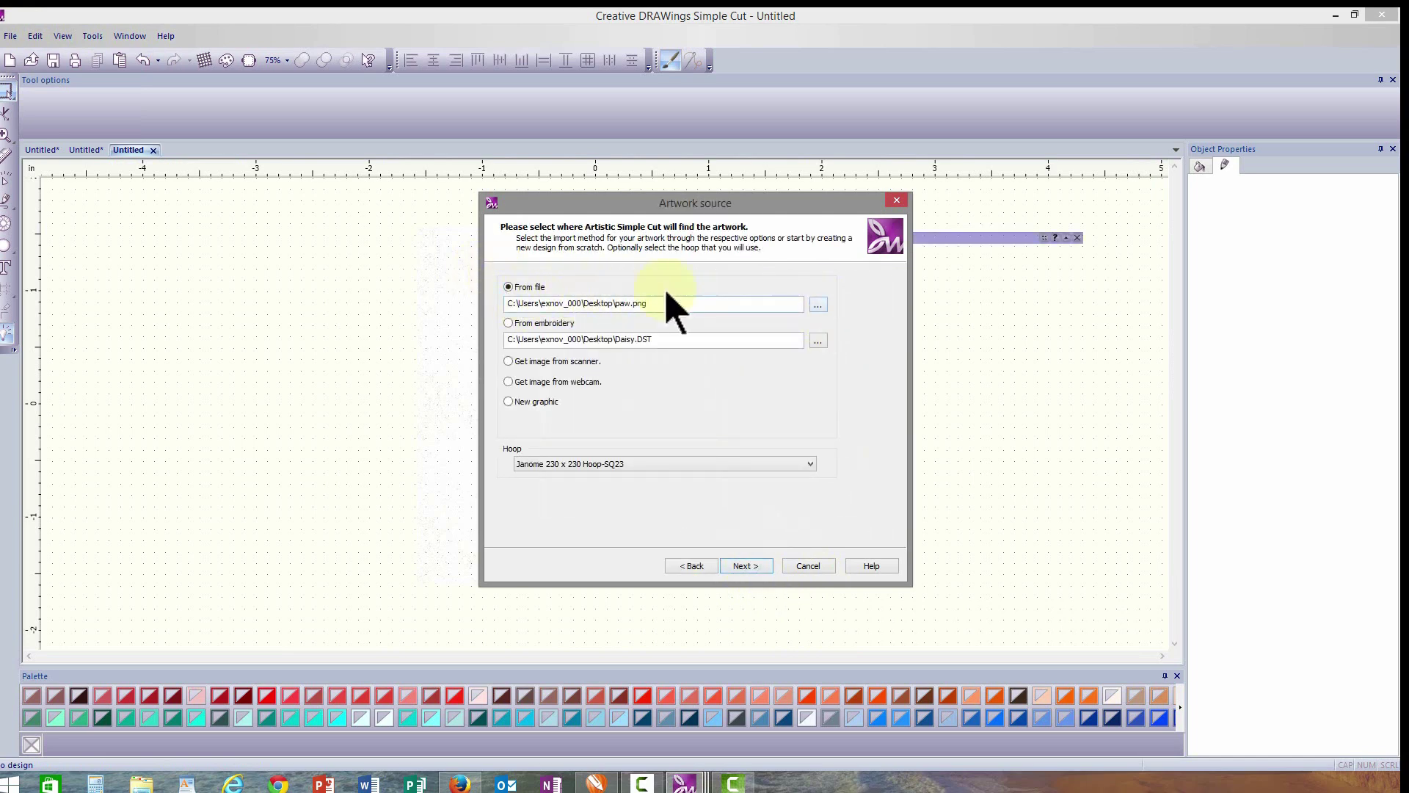
click(817, 304)
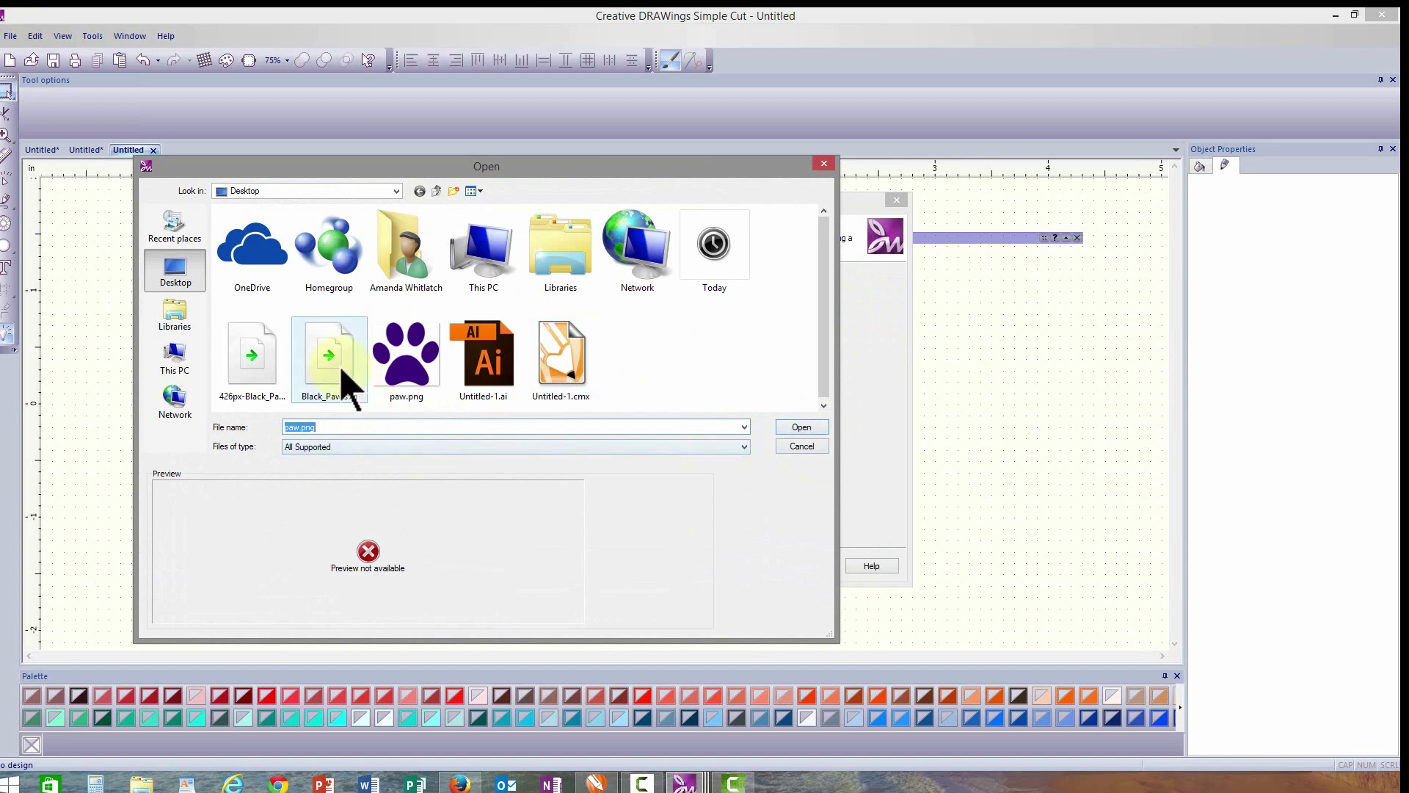
click(345, 385)
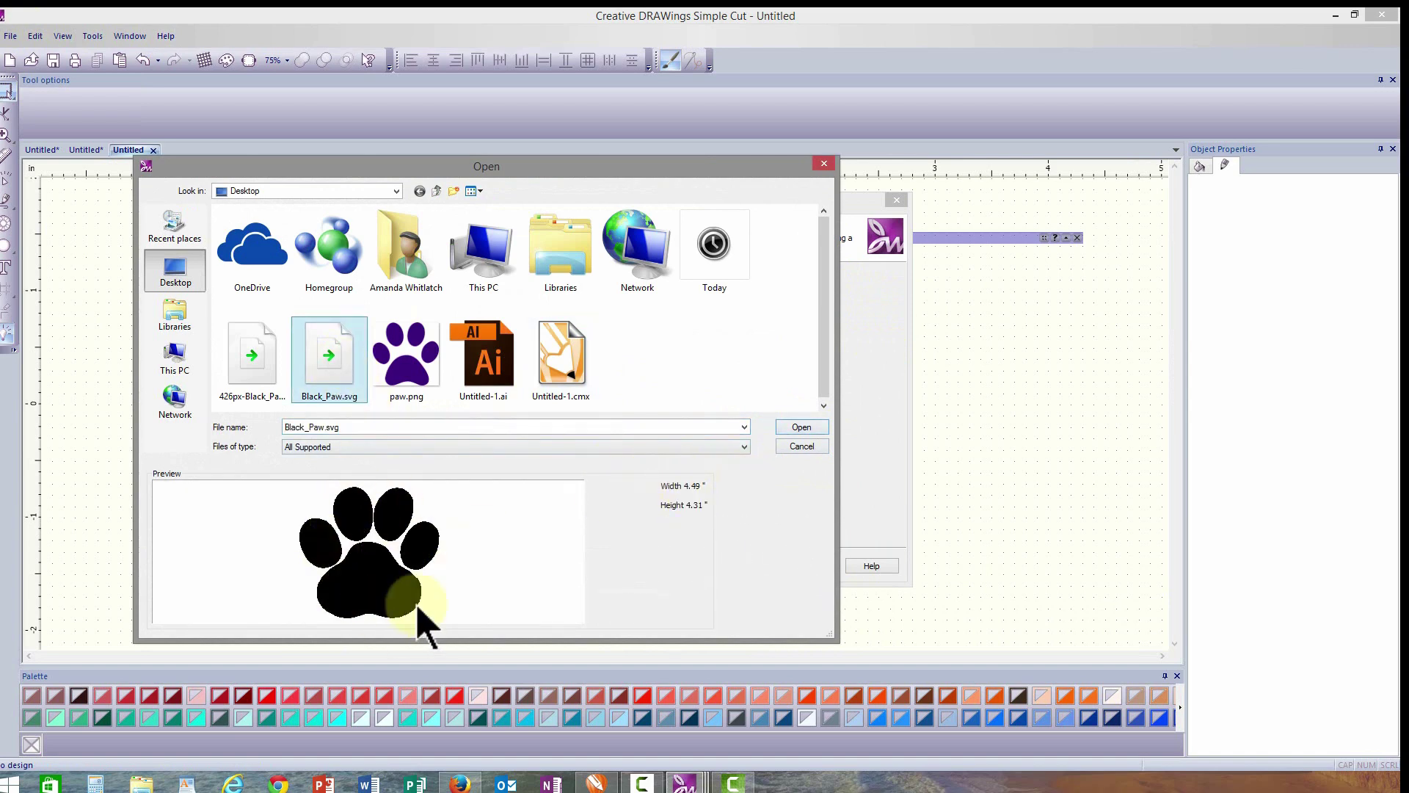
click(801, 427)
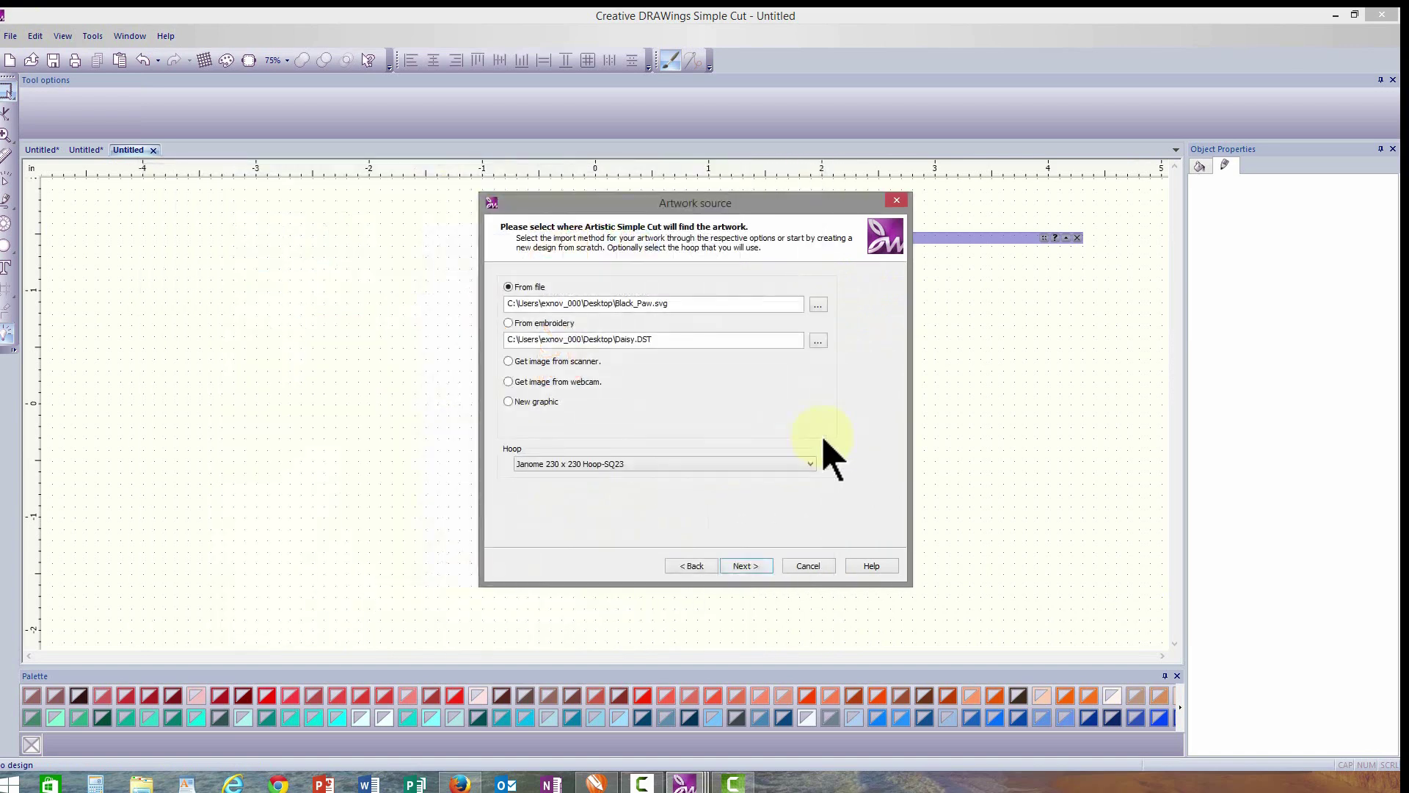
click(758, 567)
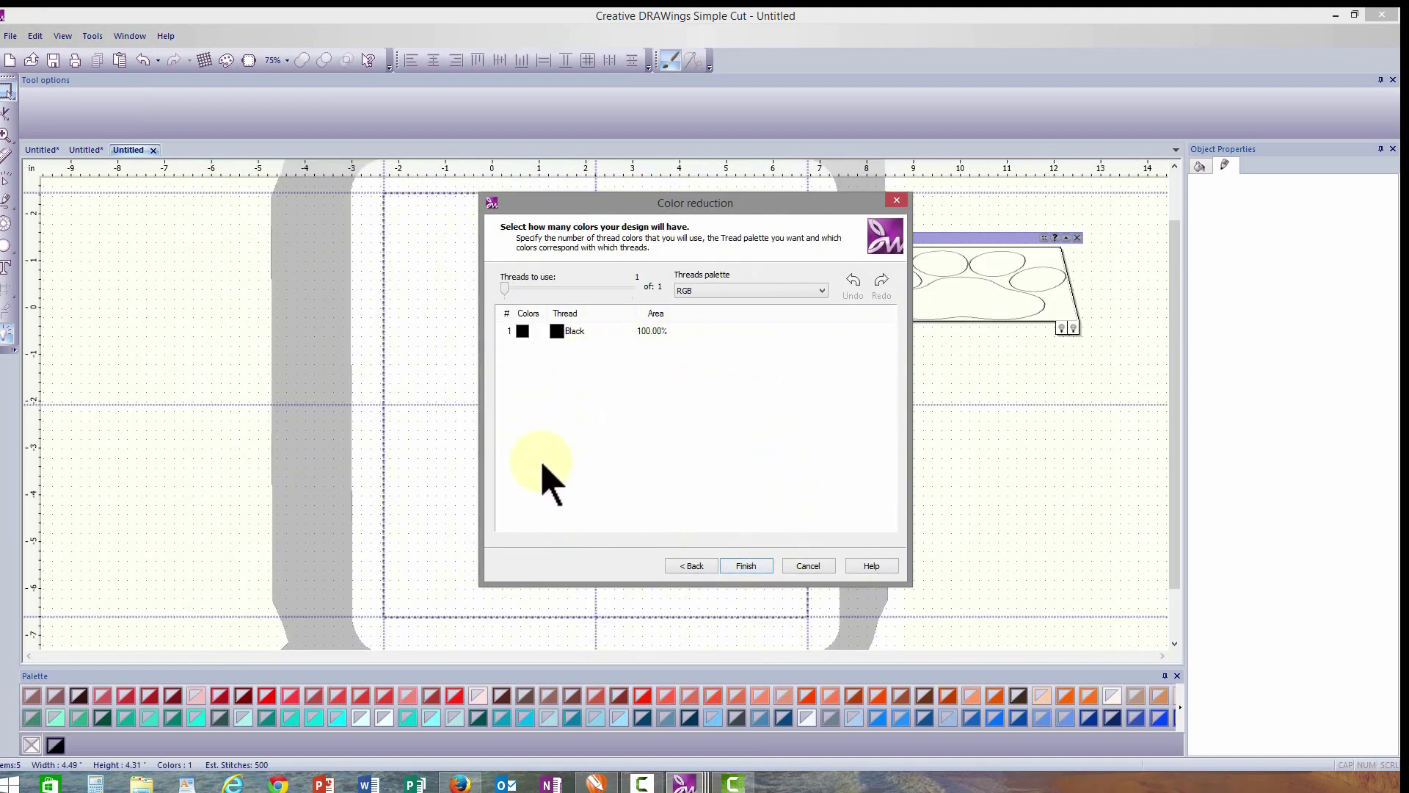
Finish importing the SVG paw and confirm the pad and top-left toe are separate shapes.
click(752, 567)
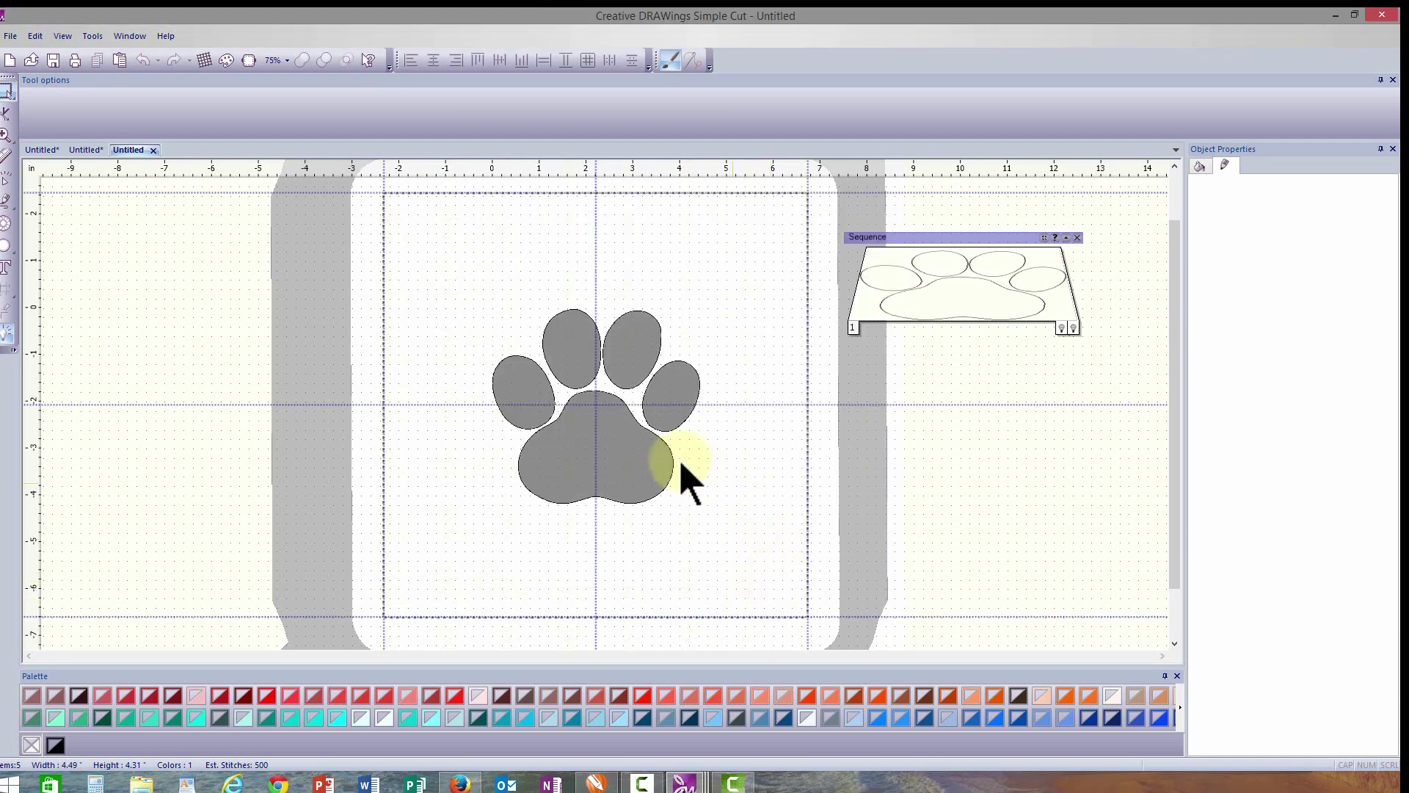
click(638, 454)
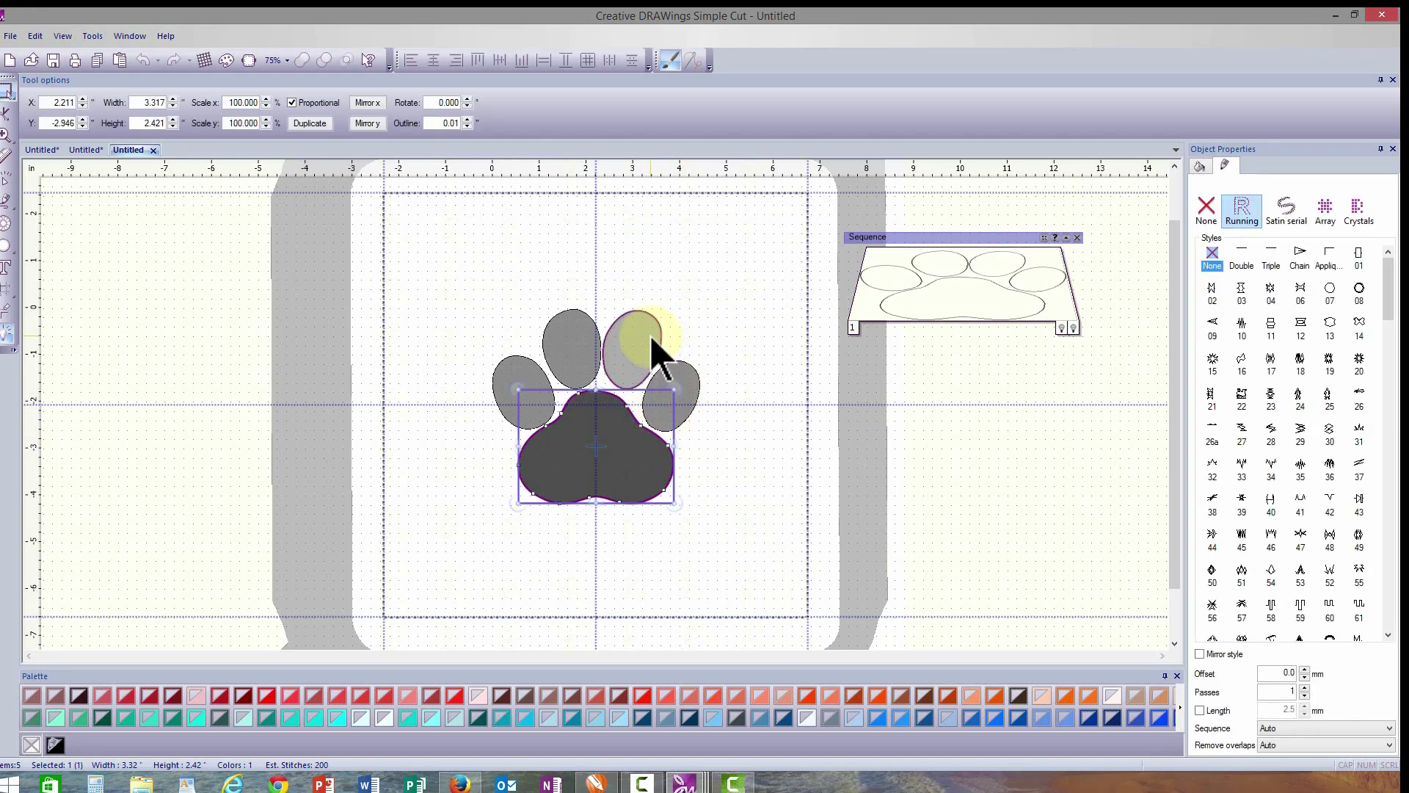
click(579, 356)
click(639, 602)
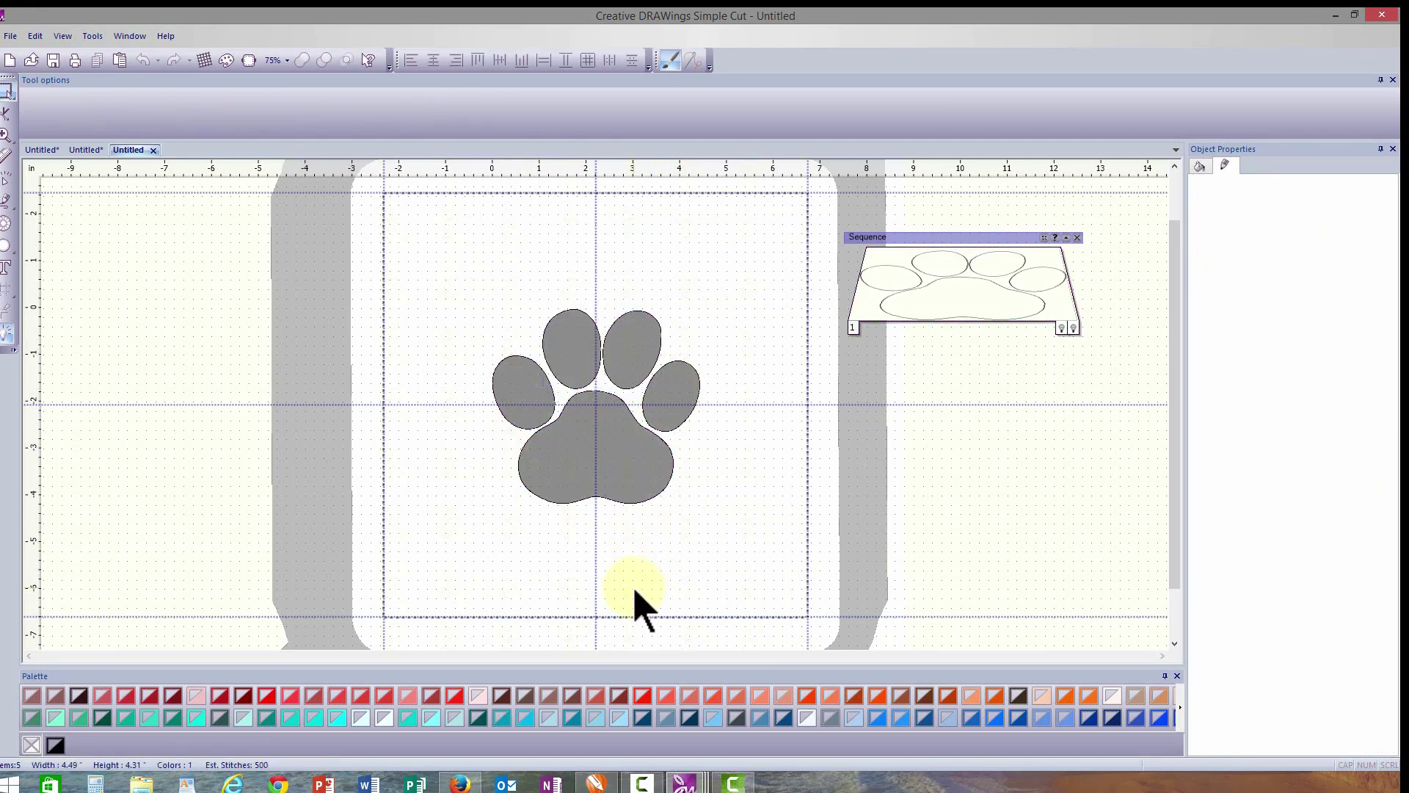